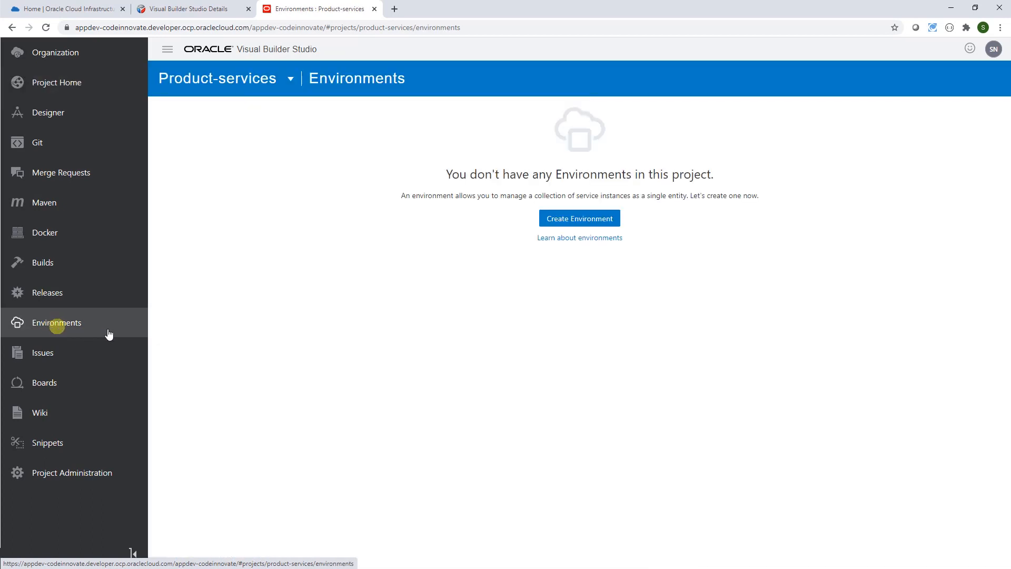
- Create a new environment named appDevApp
{"action": "left_click", "coordinate": [569, 218]}
{"action": "left_click", "coordinate": [567, 255]}
{"action": "type", "text": "appDevApp"}
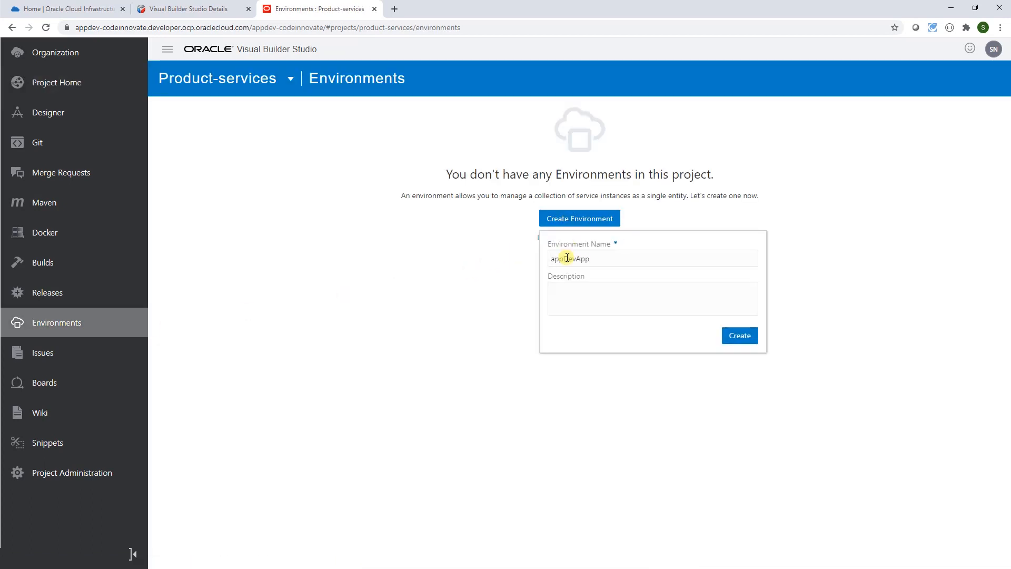
{"action": "left_click", "coordinate": [737, 338]}
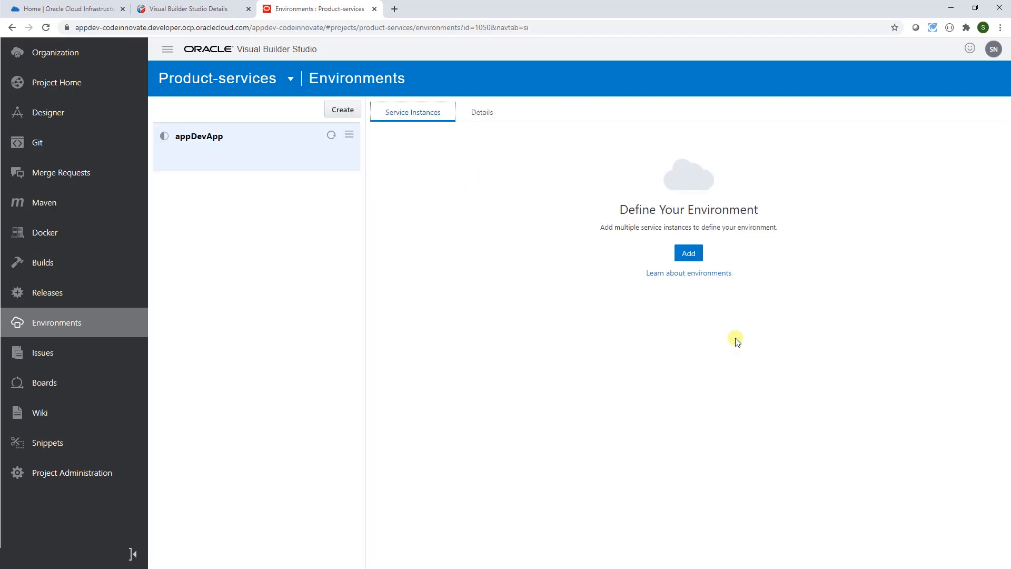
- Add the AppDevVBCSInstance Visual Builder service instance to the appDevApp environment
{"action": "left_click", "coordinate": [690, 254]}
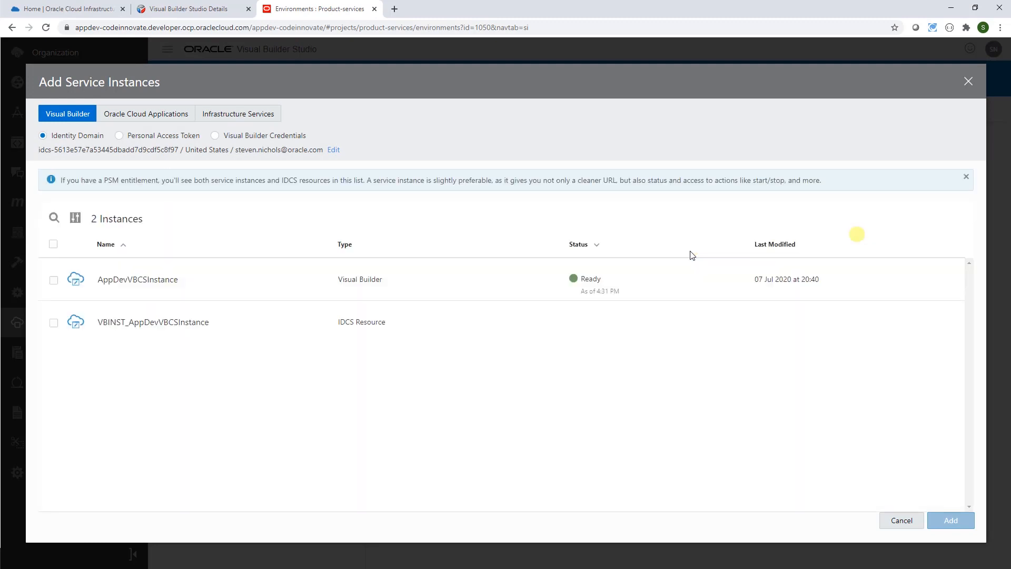
{"action": "left_click", "coordinate": [53, 280]}
{"action": "left_click", "coordinate": [949, 519]}
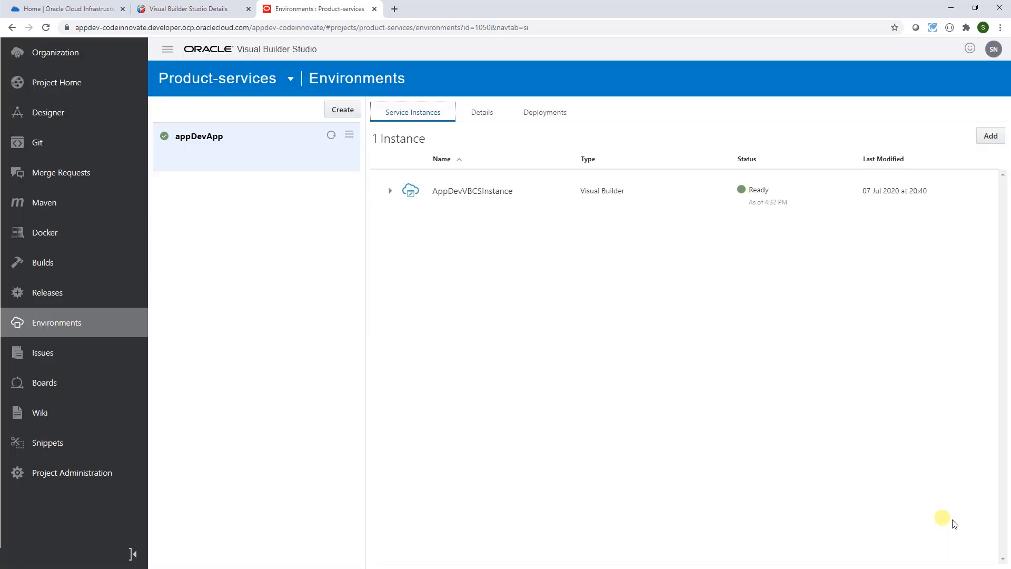
- In Designer, create workspace vbcsApp as a new visual application on a scratch repository
{"action": "left_click", "coordinate": [47, 116]}
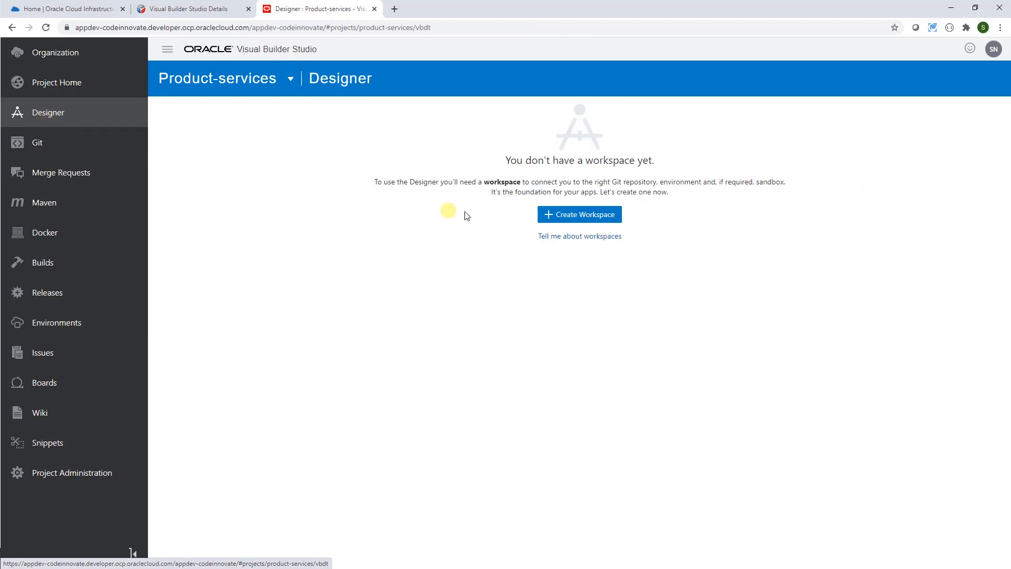
{"action": "left_click", "coordinate": [570, 217]}
{"action": "left_click", "coordinate": [361, 216]}
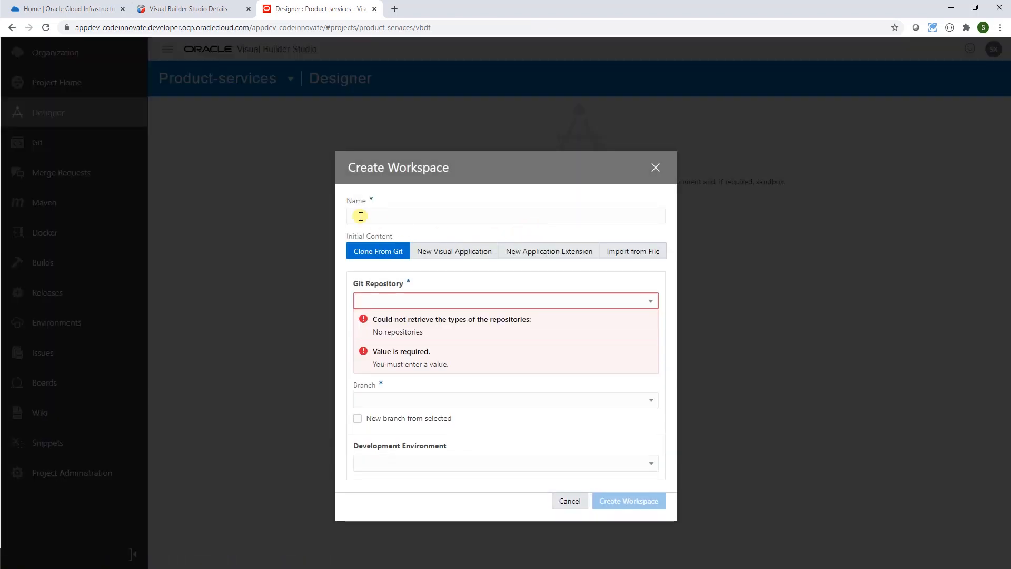
{"action": "left_click", "coordinate": [457, 253]}
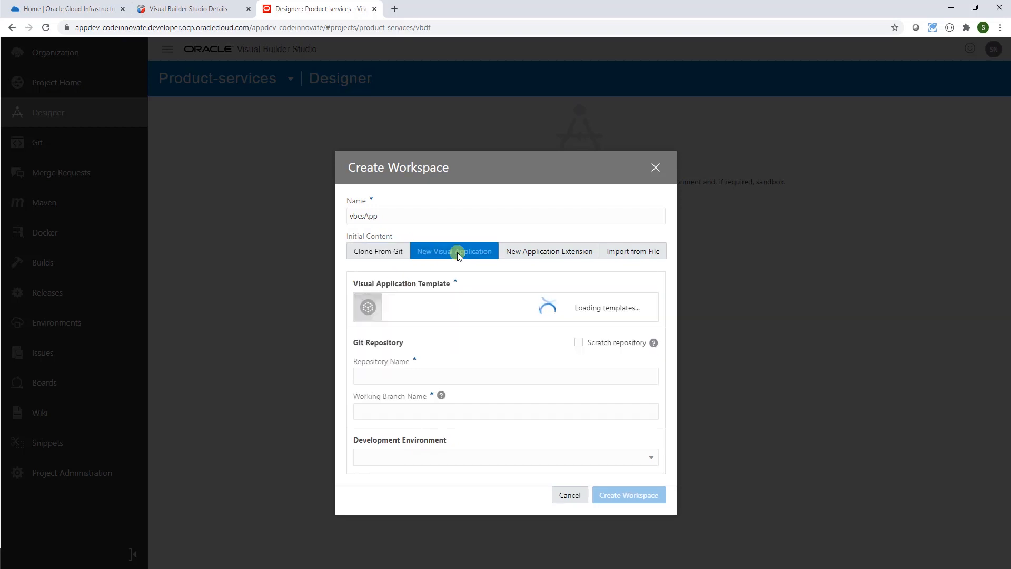
{"action": "left_click", "coordinate": [579, 343]}
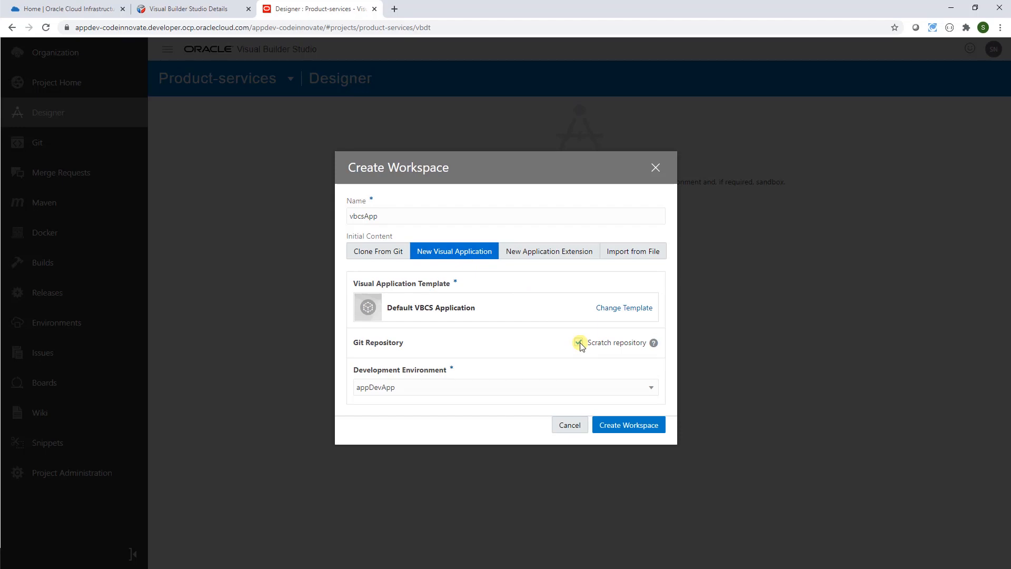
{"action": "left_click", "coordinate": [634, 424]}
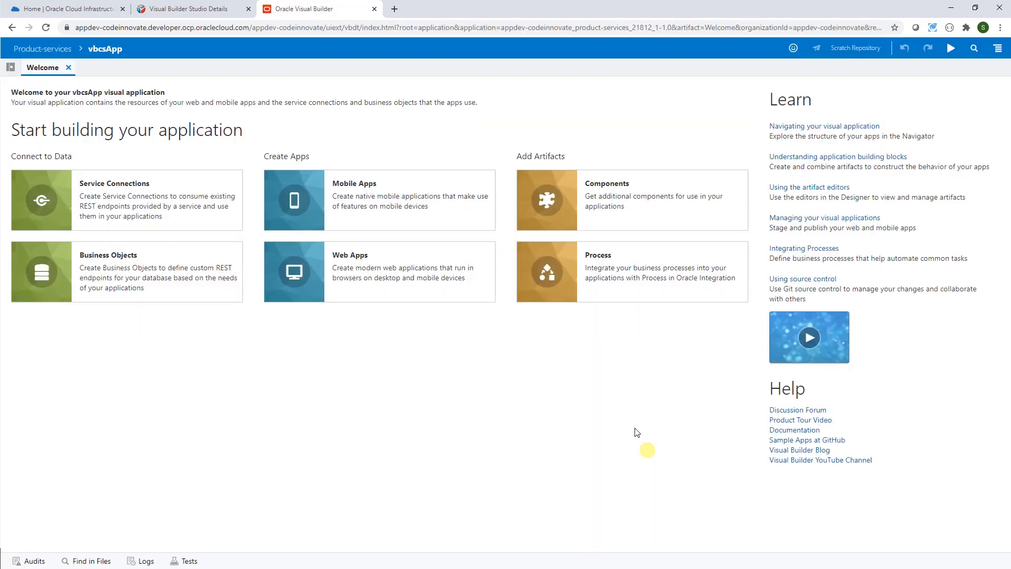
- Close the welcome page and switch the navigator to service connections to add one
{"action": "left_click", "coordinate": [68, 68]}
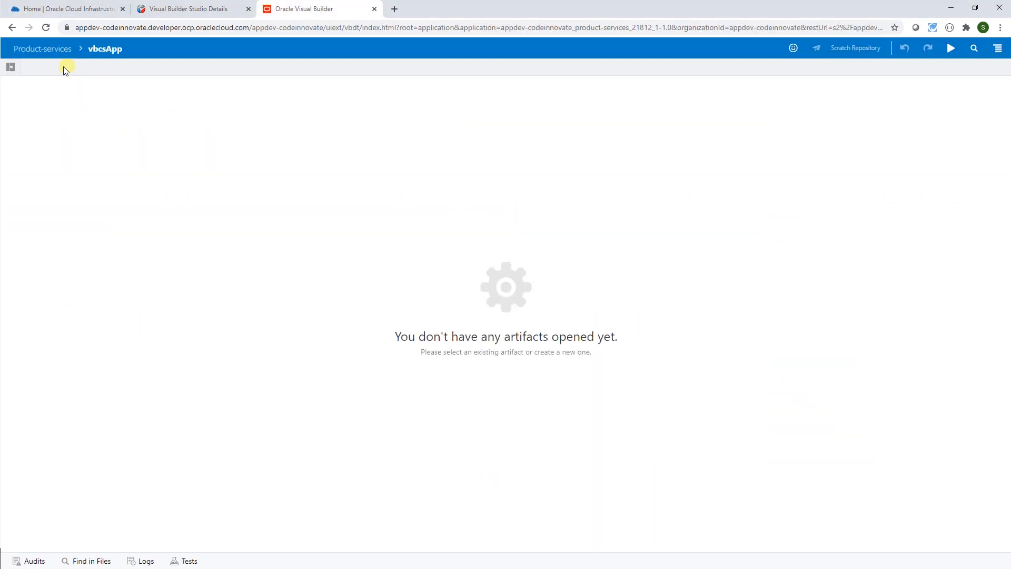
{"action": "left_click", "coordinate": [11, 67]}
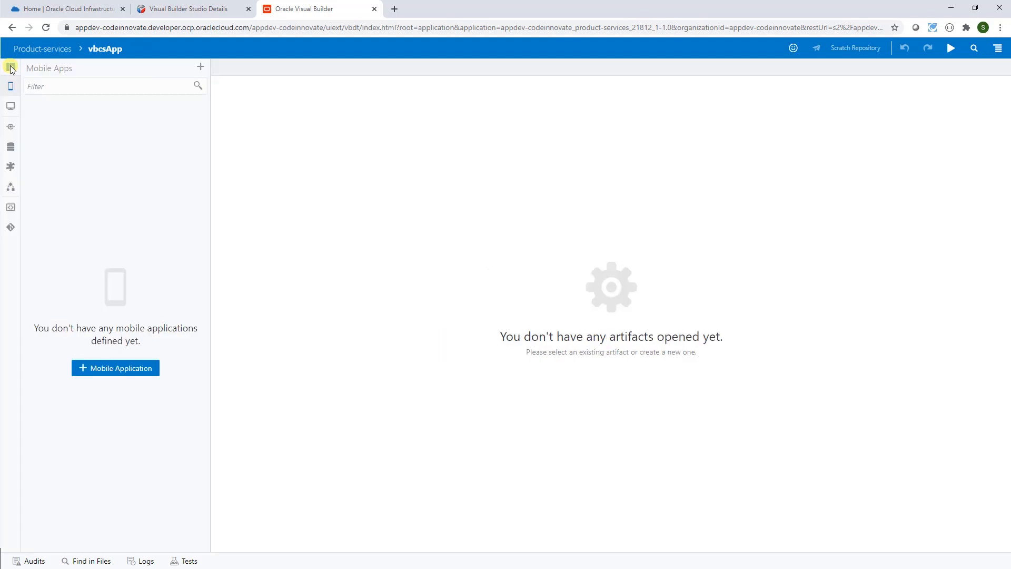
{"action": "left_click", "coordinate": [10, 128]}
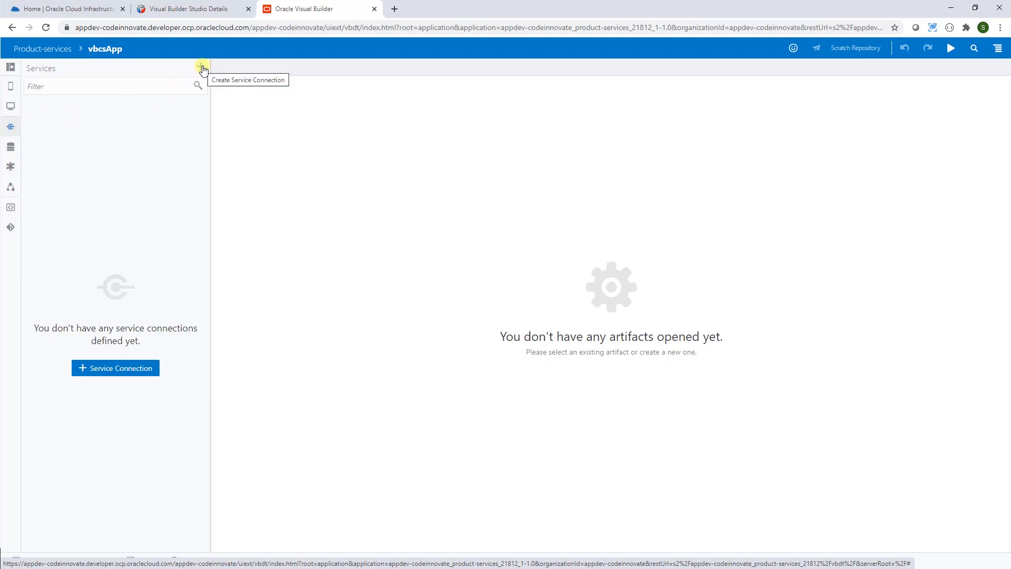
{"action": "left_click", "coordinate": [201, 68]}
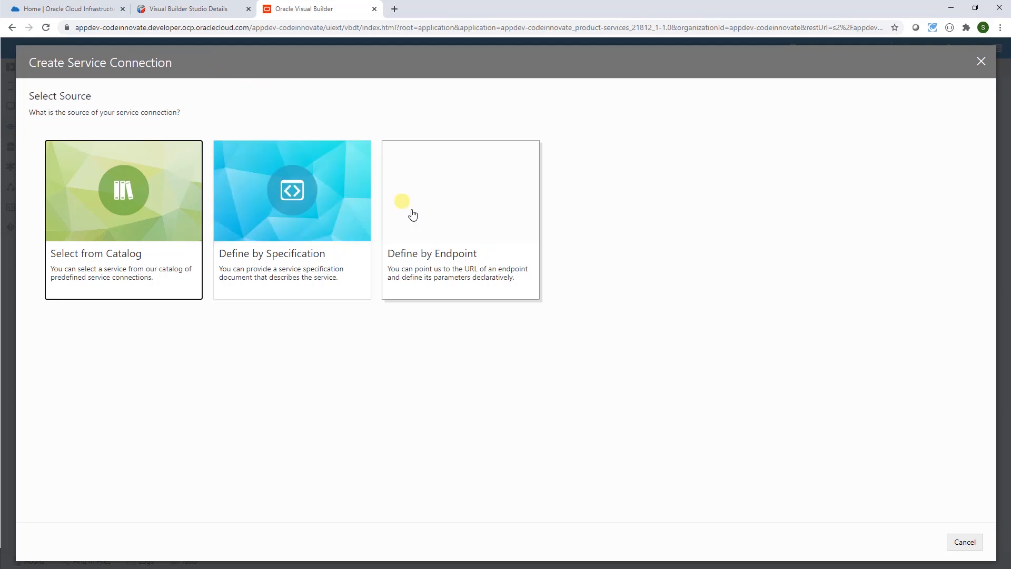
{"action": "left_click", "coordinate": [443, 214]}
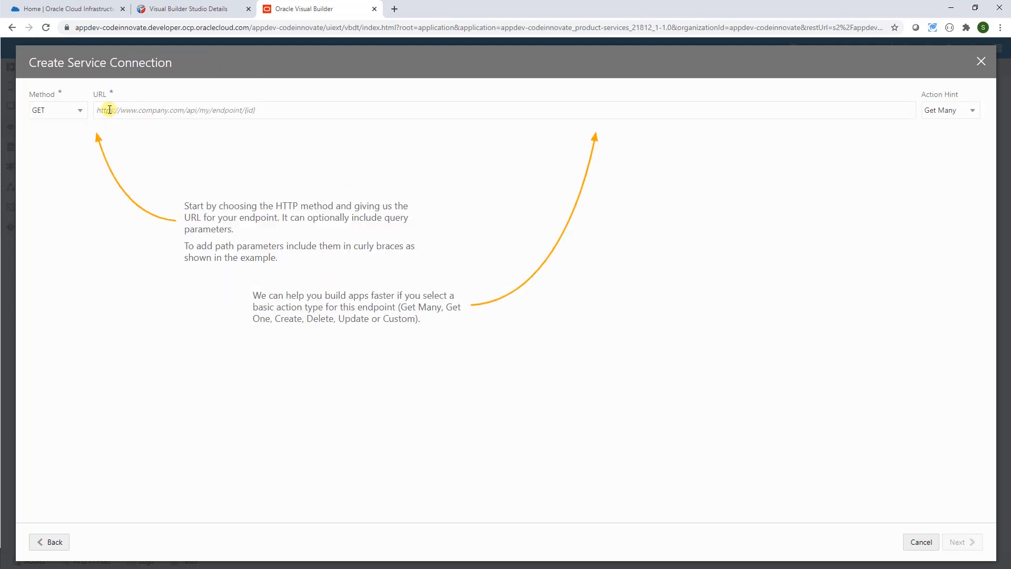
{"action": "type", "text": "http://193.122.128.59:8080/product/list"}
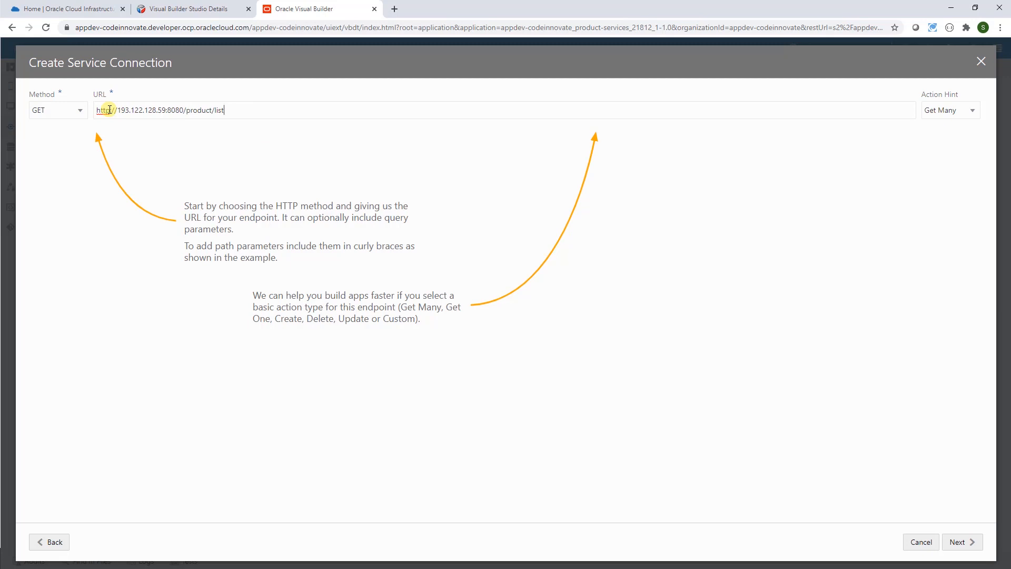
{"action": "left_click", "coordinate": [962, 542]}
- Test the list endpoint, save its response as example schema, and create the product connection
{"action": "left_click", "coordinate": [255, 135]}
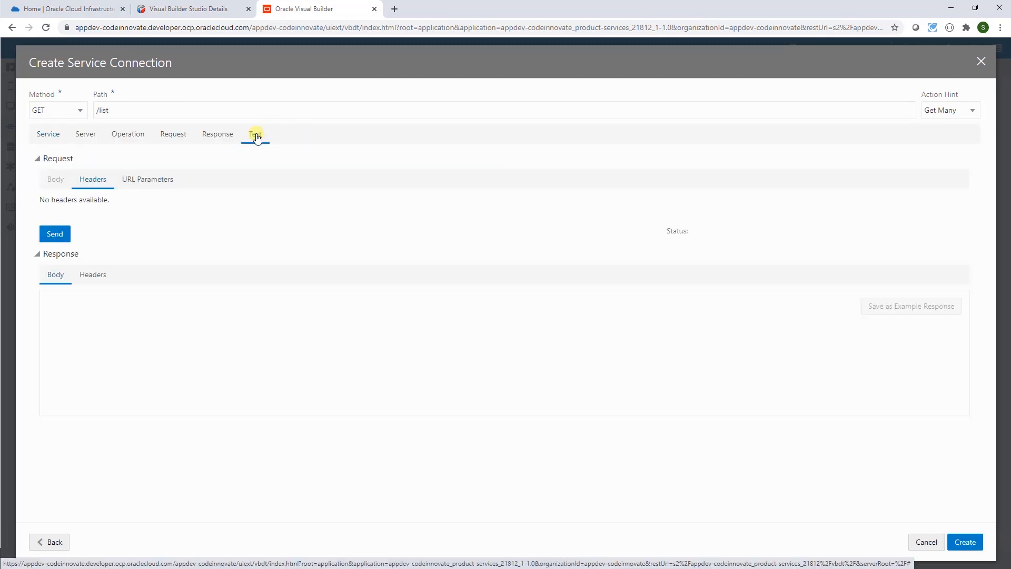
{"action": "left_click", "coordinate": [56, 235]}
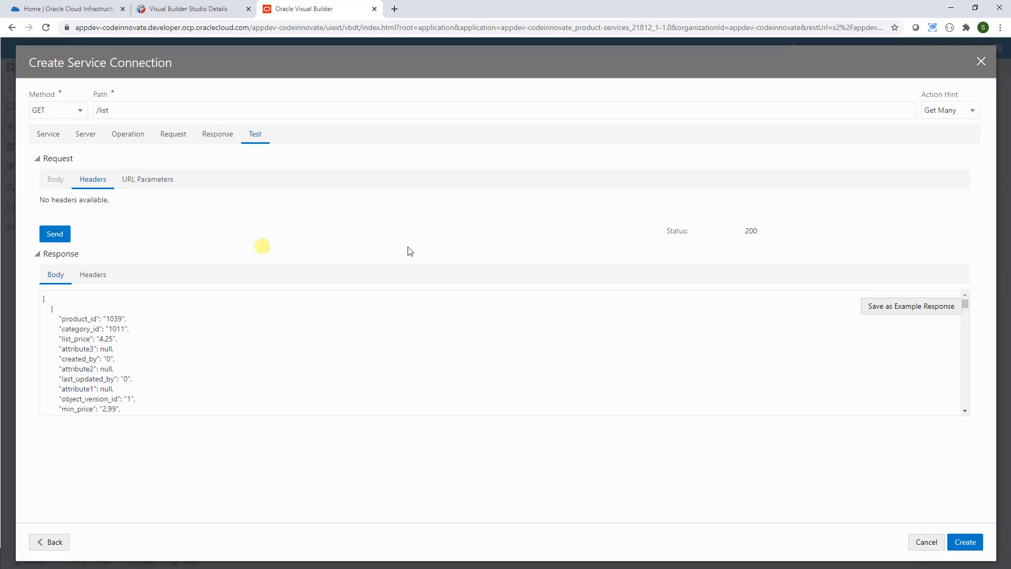
{"action": "left_click", "coordinate": [917, 307]}
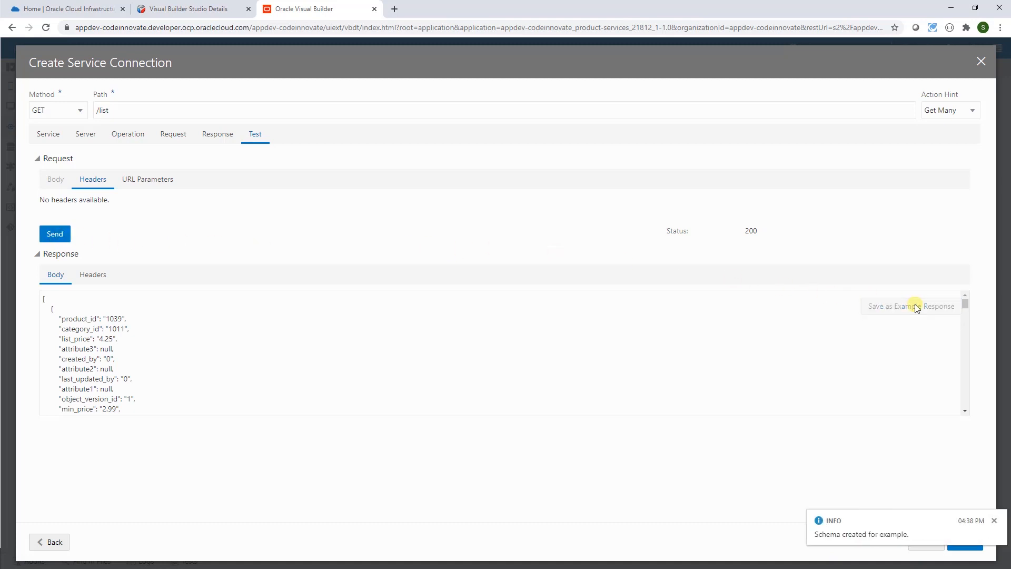
{"action": "left_click", "coordinate": [993, 521]}
{"action": "left_click", "coordinate": [965, 542]}
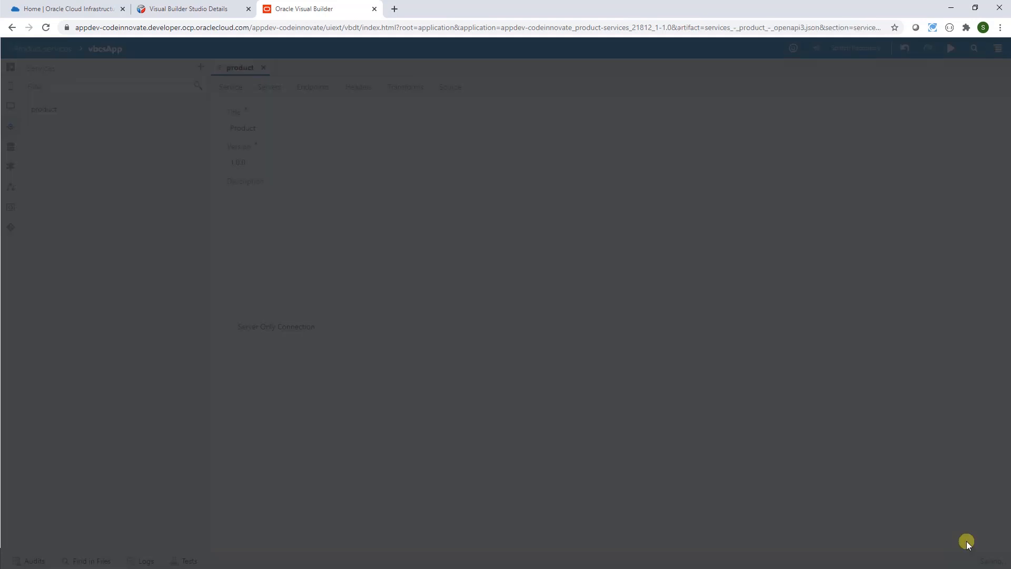
- Add a new product endpoint at path /{id} with action hint Get One
{"action": "left_click", "coordinate": [312, 92]}
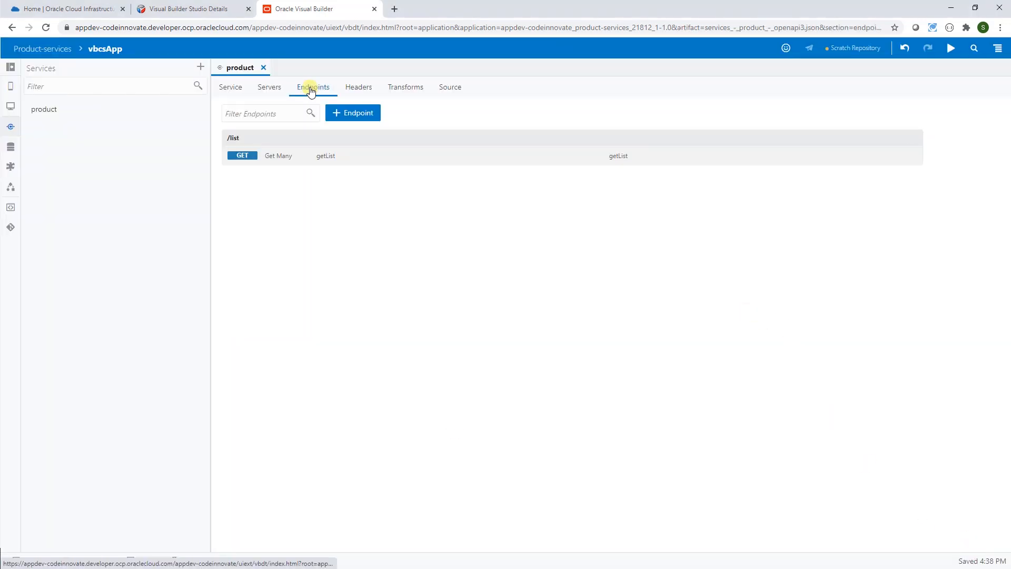
{"action": "left_click", "coordinate": [356, 114]}
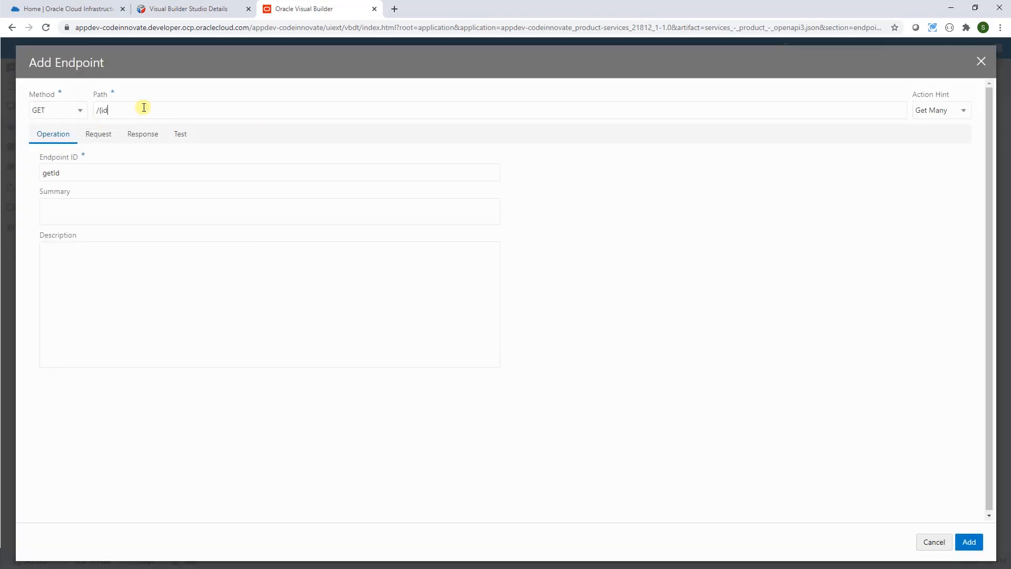
{"action": "left_click", "coordinate": [963, 110]}
{"action": "left_click", "coordinate": [944, 130]}
- Test /{id} with id 1027, save the response as example, and add the endpoint
{"action": "left_click", "coordinate": [179, 136]}
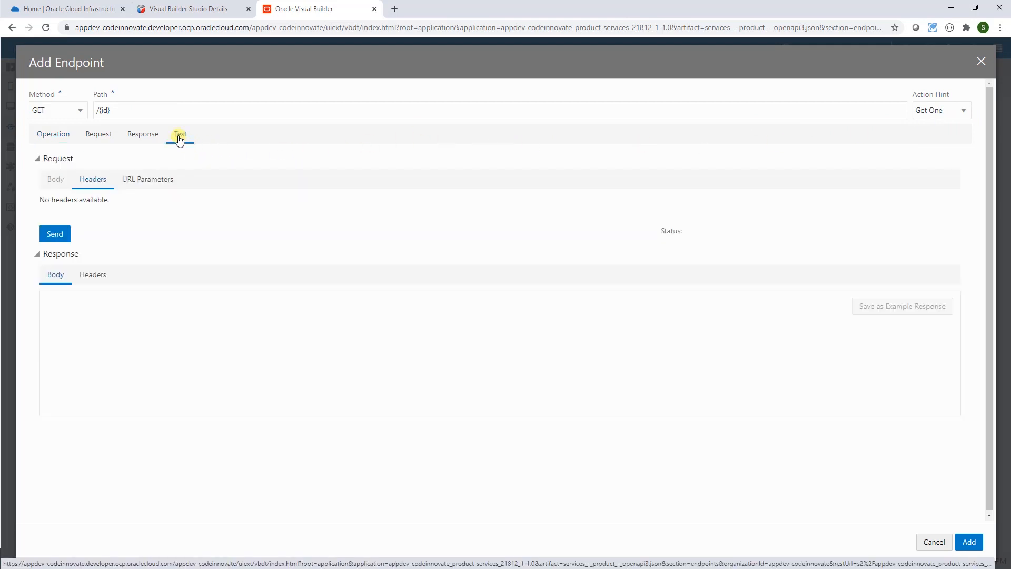
{"action": "left_click", "coordinate": [153, 182]}
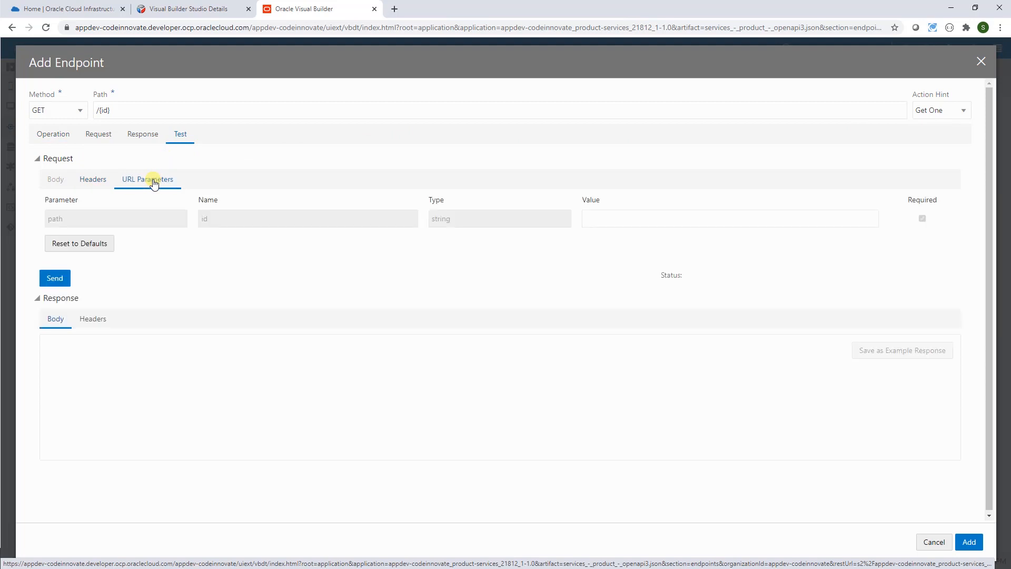
{"action": "left_click", "coordinate": [613, 218]}
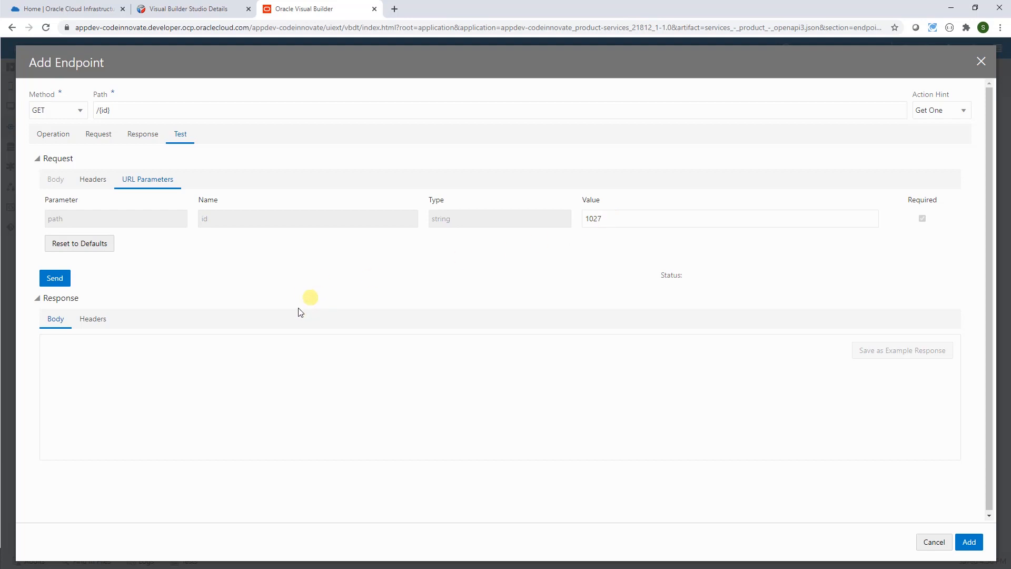
{"action": "left_click", "coordinate": [58, 281]}
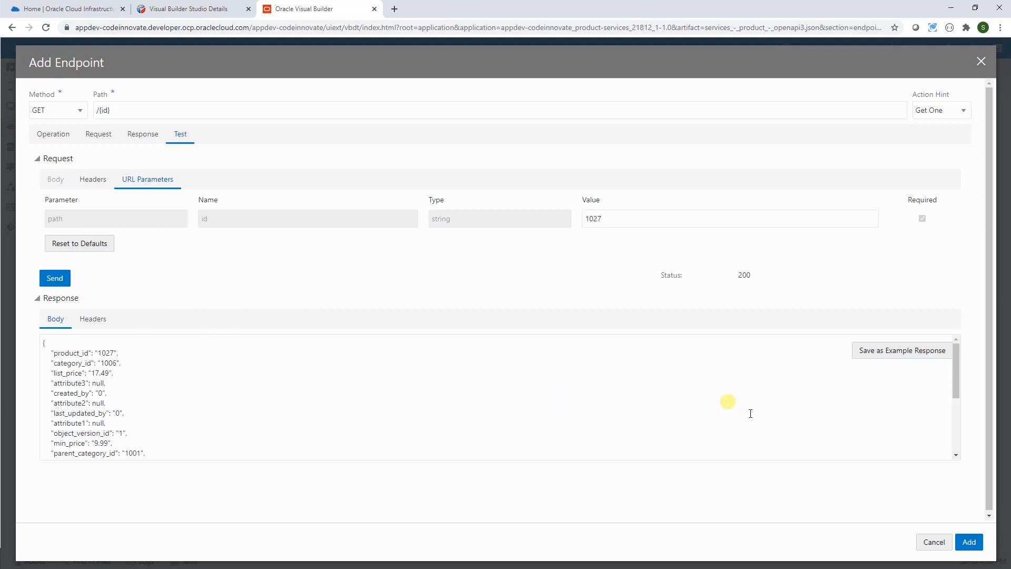
{"action": "left_click", "coordinate": [902, 351]}
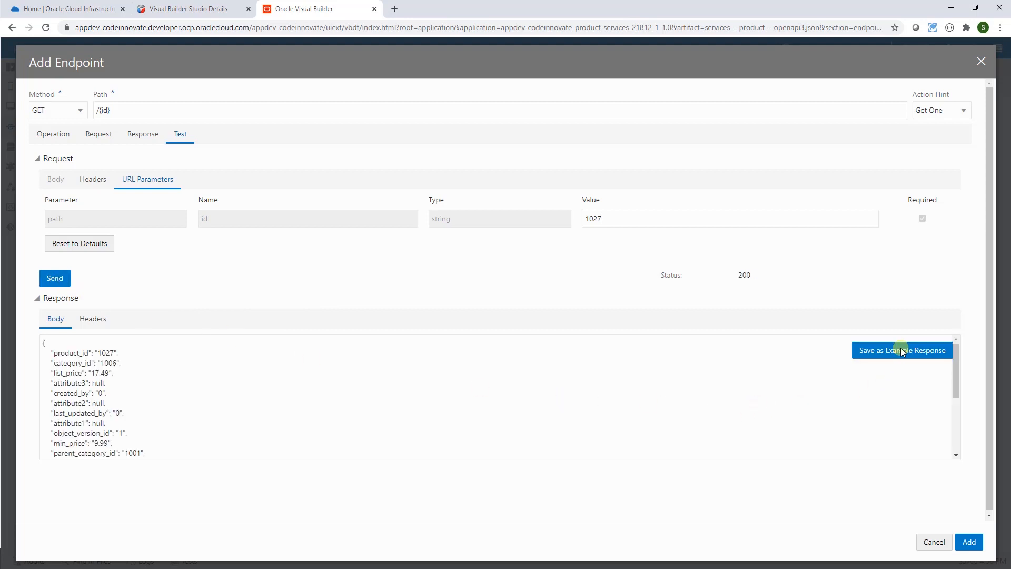
{"action": "left_click", "coordinate": [994, 520]}
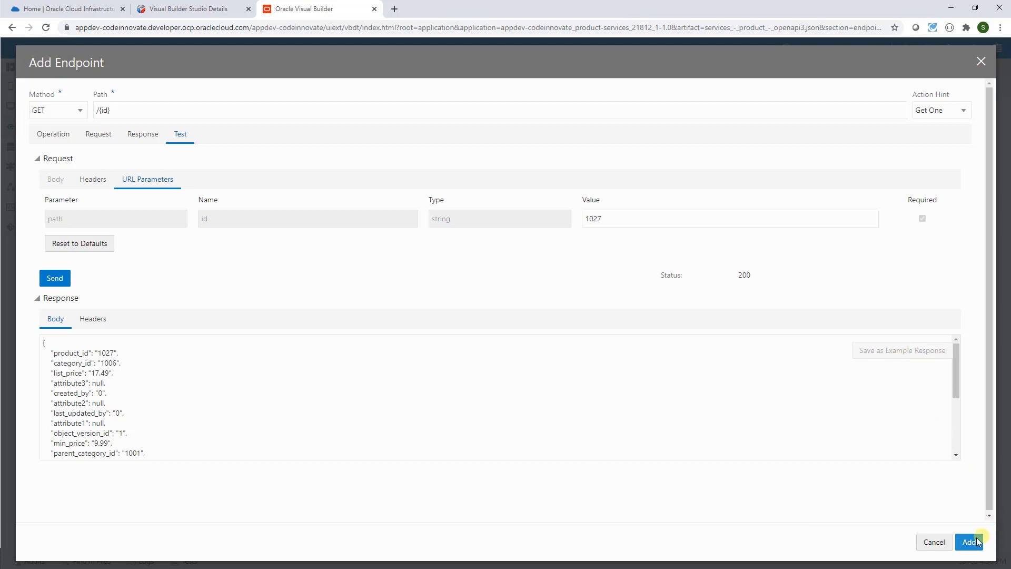
{"action": "left_click", "coordinate": [969, 544]}
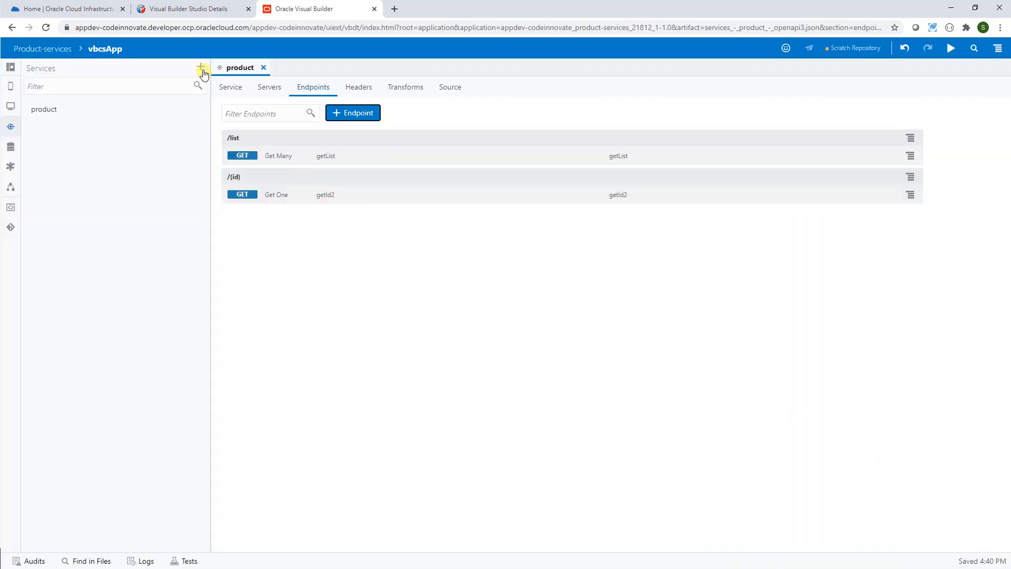
- Define a new connection by endpoint: POST to the /user/request URL as a Create action
{"action": "left_click", "coordinate": [201, 69]}
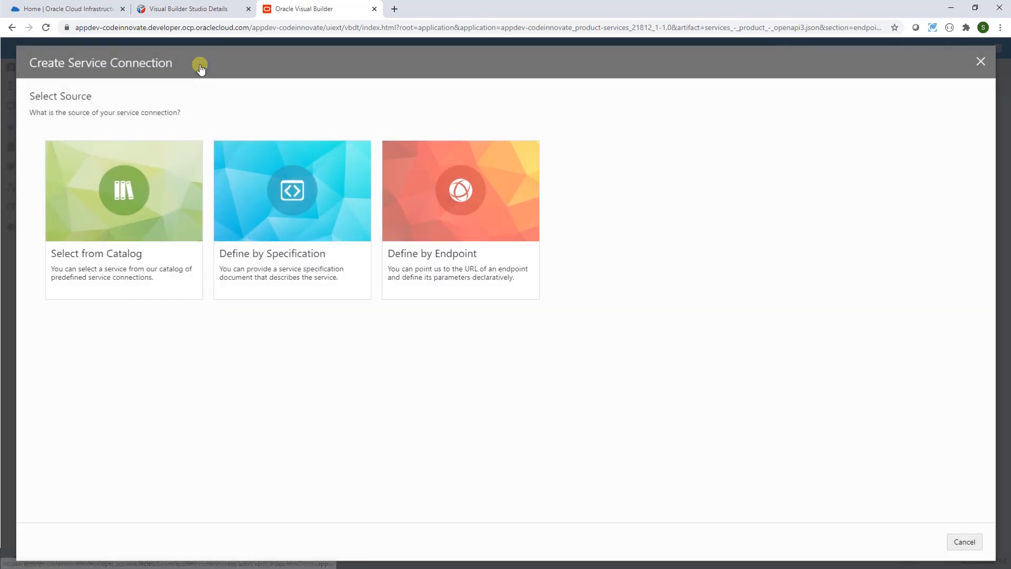
{"action": "left_click", "coordinate": [442, 200]}
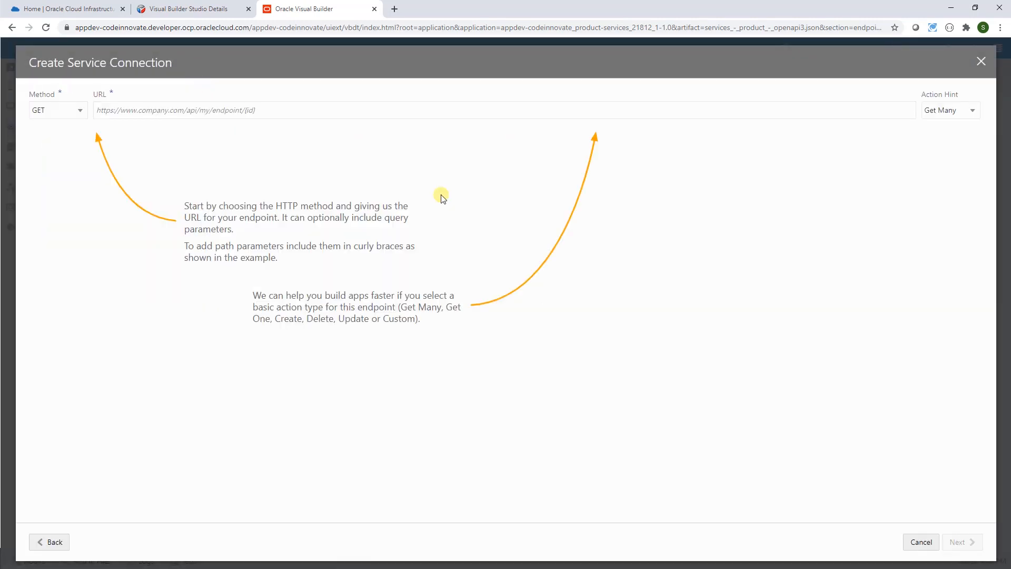
{"action": "left_click", "coordinate": [86, 118]}
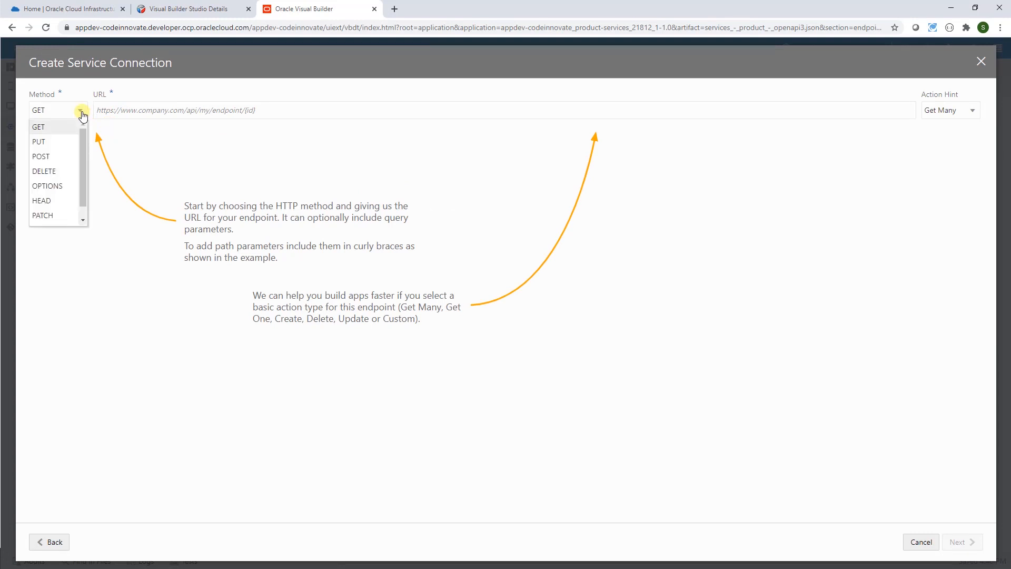
{"action": "left_click", "coordinate": [57, 157]}
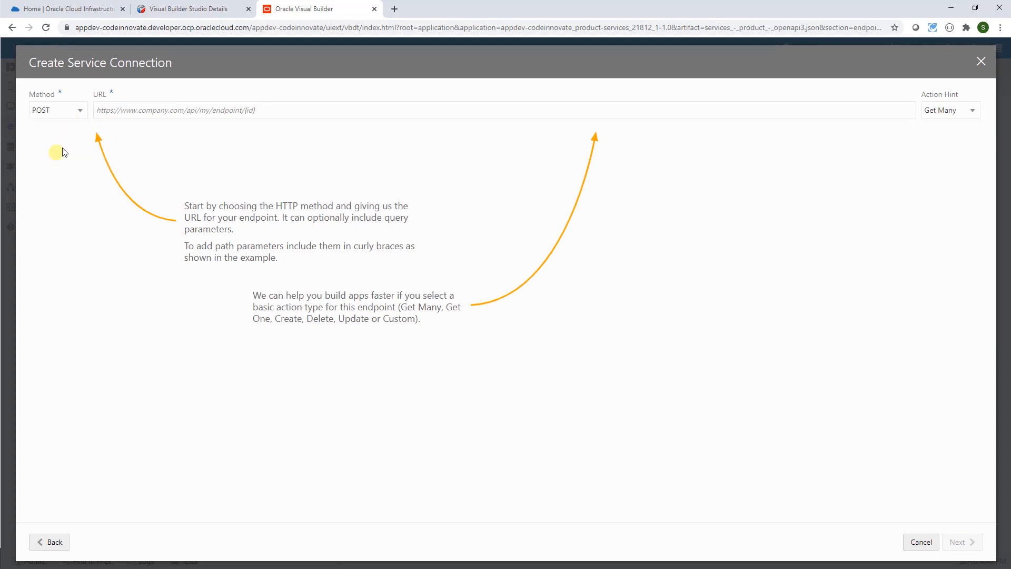
{"action": "left_click", "coordinate": [115, 111]}
{"action": "type", "text": "http://193.122.162.153:8080/user/request"}
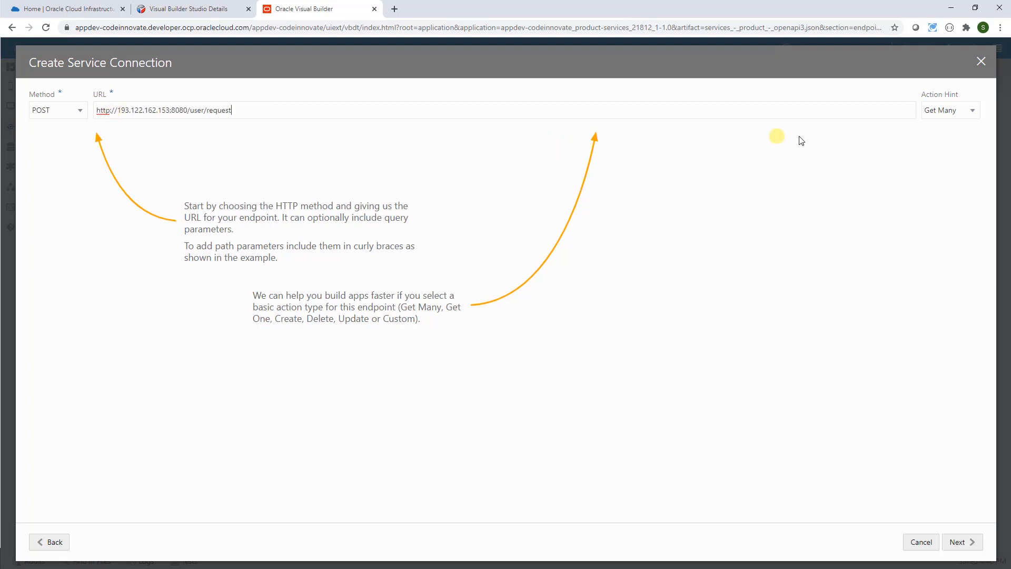
{"action": "left_click", "coordinate": [972, 112]}
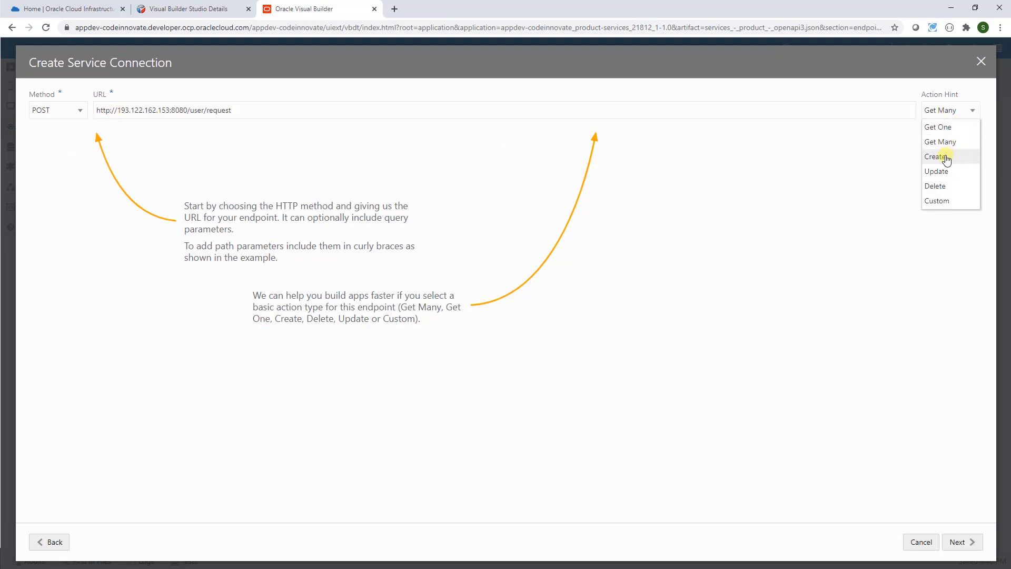
{"action": "left_click", "coordinate": [945, 155]}
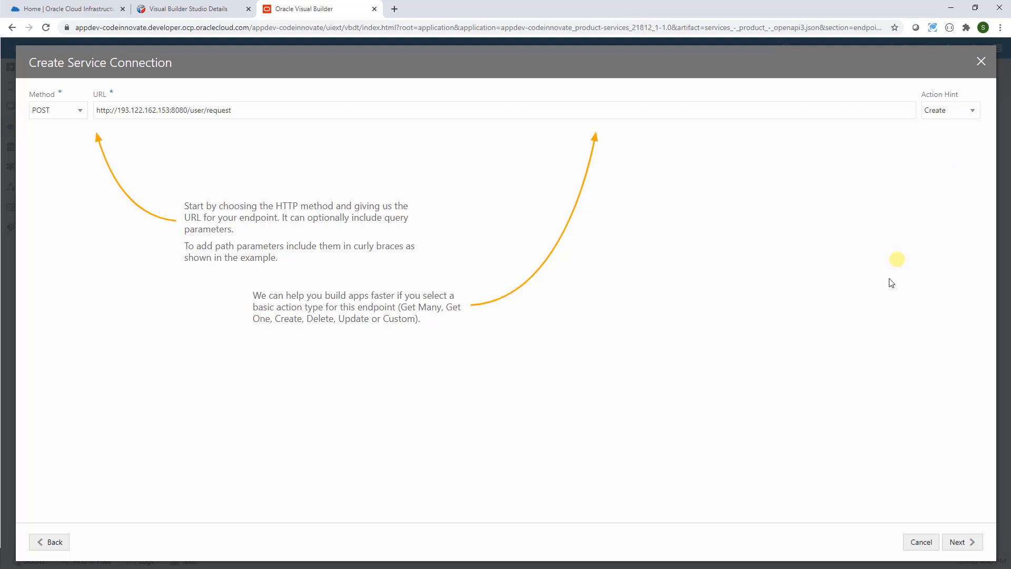
{"action": "left_click", "coordinate": [962, 544]}
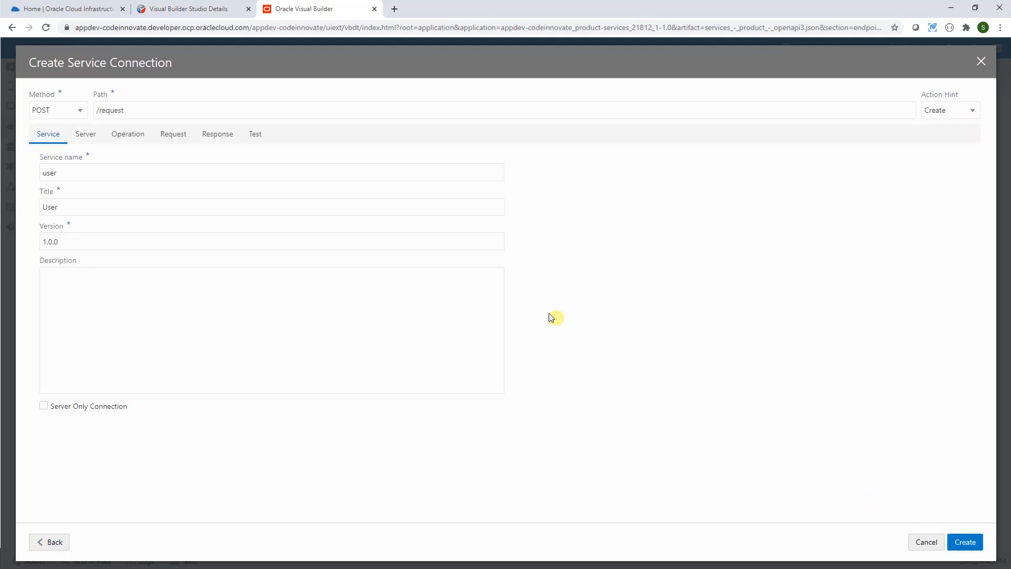
- Test with a sample JSON body, save example request and response, and create the user connection
{"action": "left_click", "coordinate": [255, 135]}
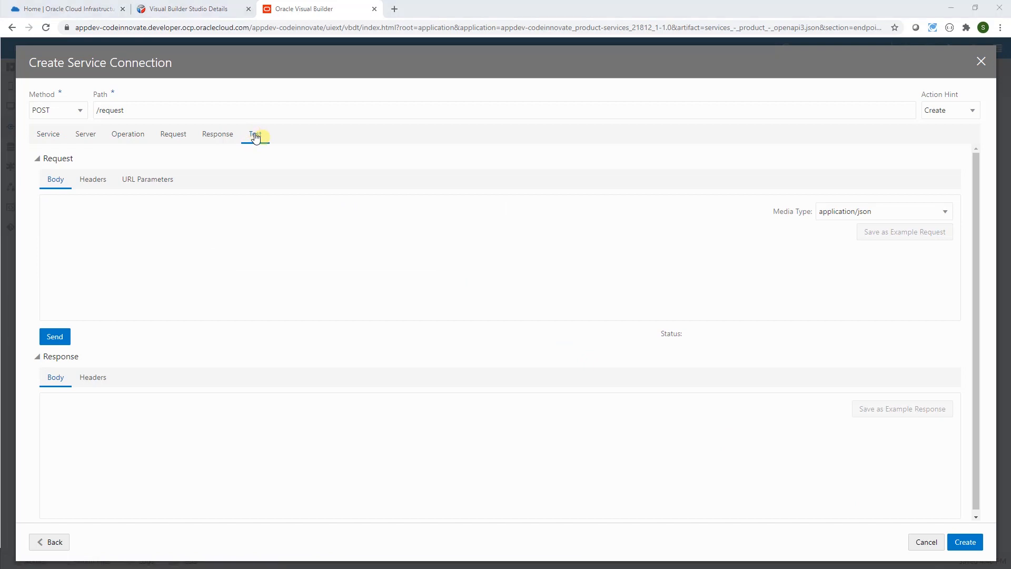
{"action": "left_click", "coordinate": [54, 205]}
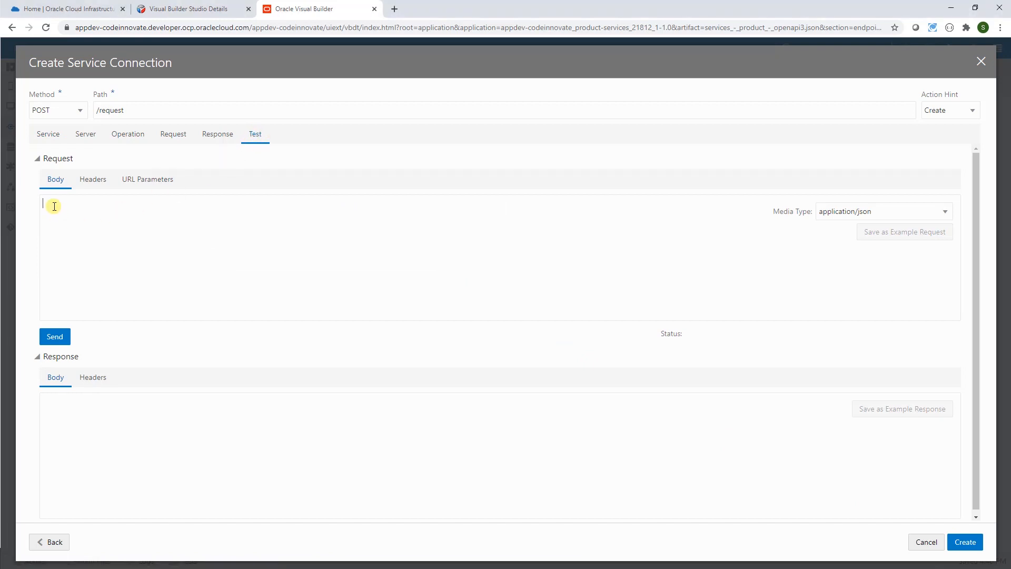
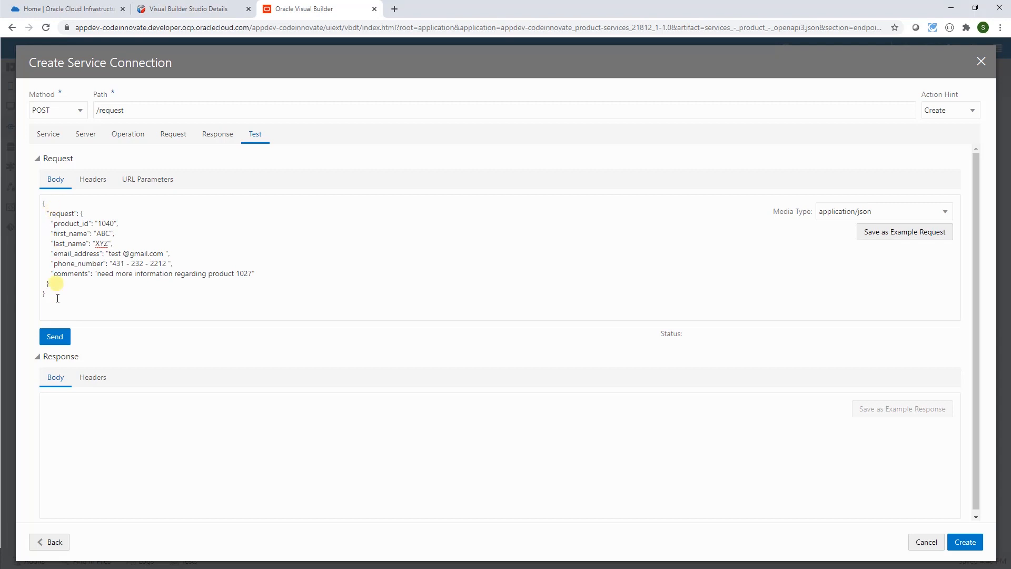
{"action": "left_click", "coordinate": [55, 336]}
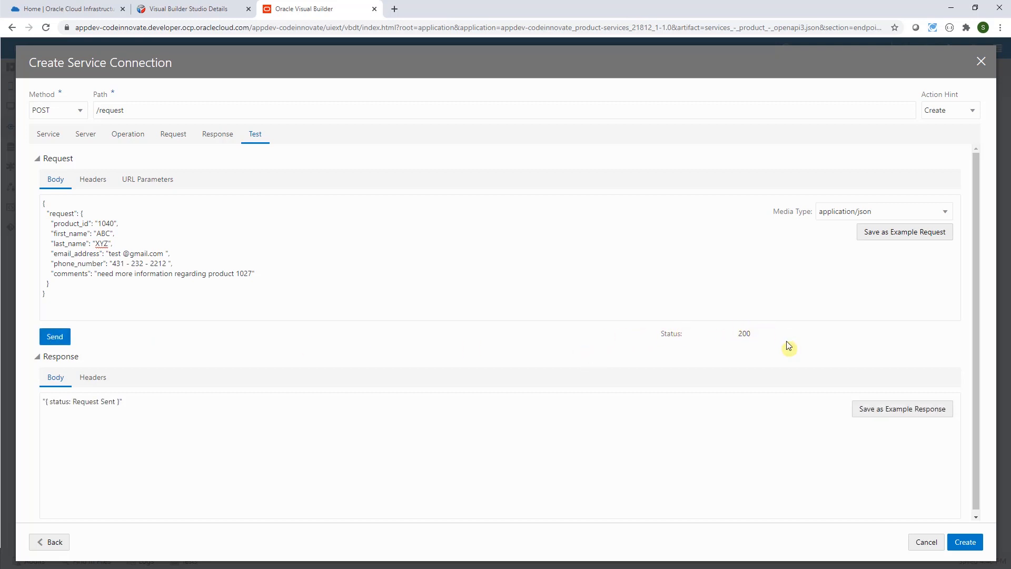
{"action": "left_click", "coordinate": [905, 233]}
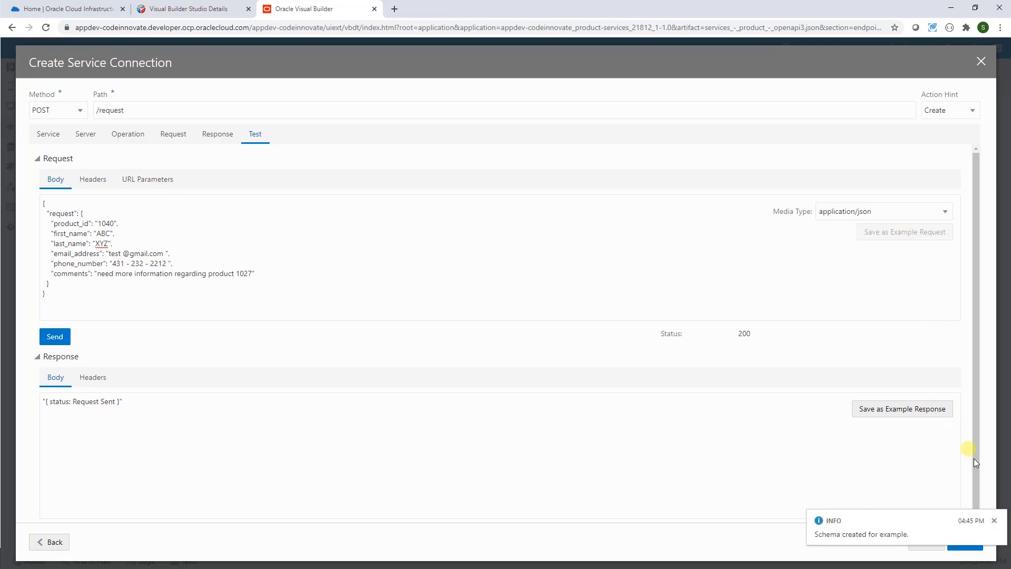
{"action": "left_click", "coordinate": [995, 521]}
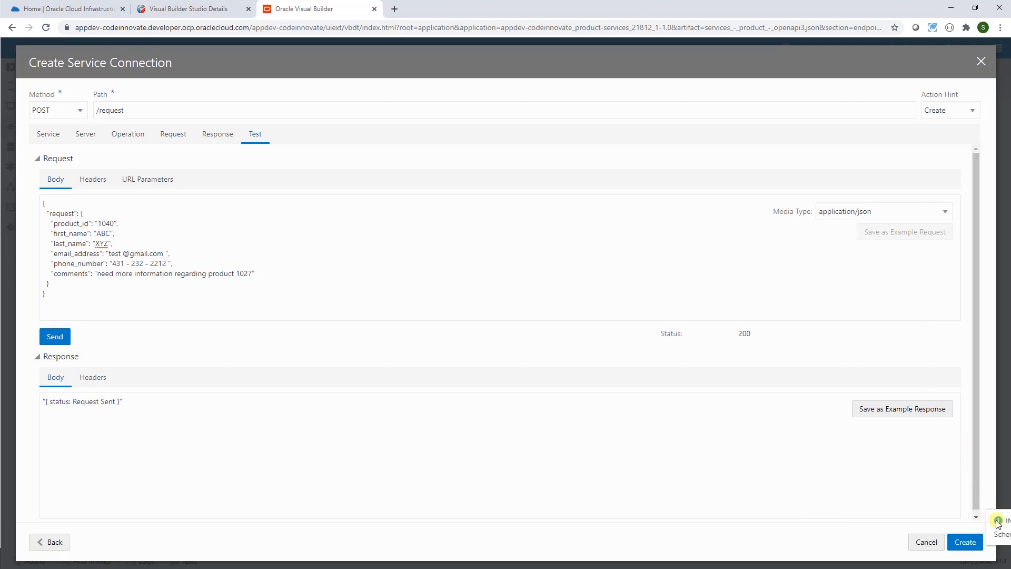
{"action": "left_click", "coordinate": [901, 410]}
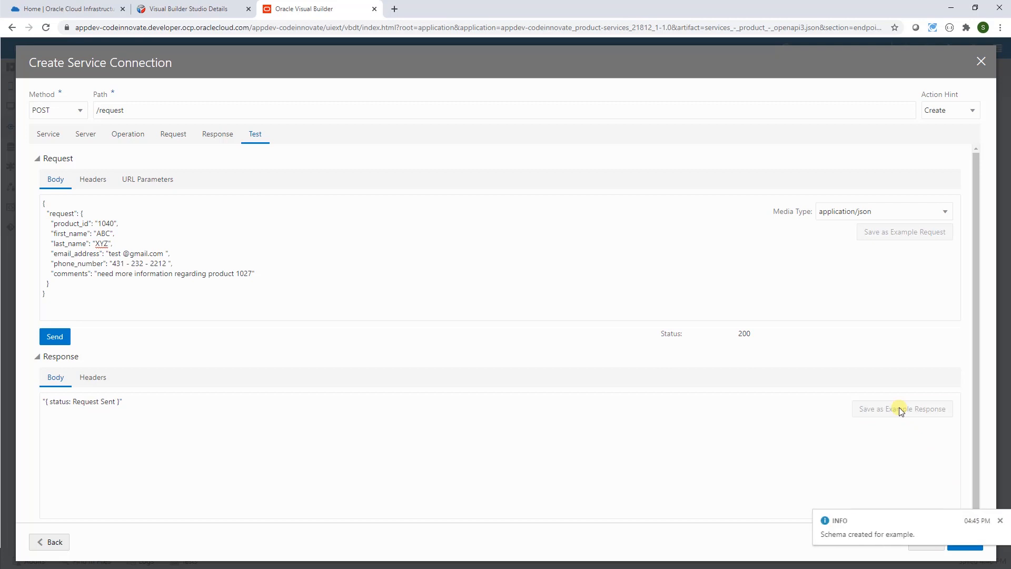
{"action": "left_click", "coordinate": [995, 520]}
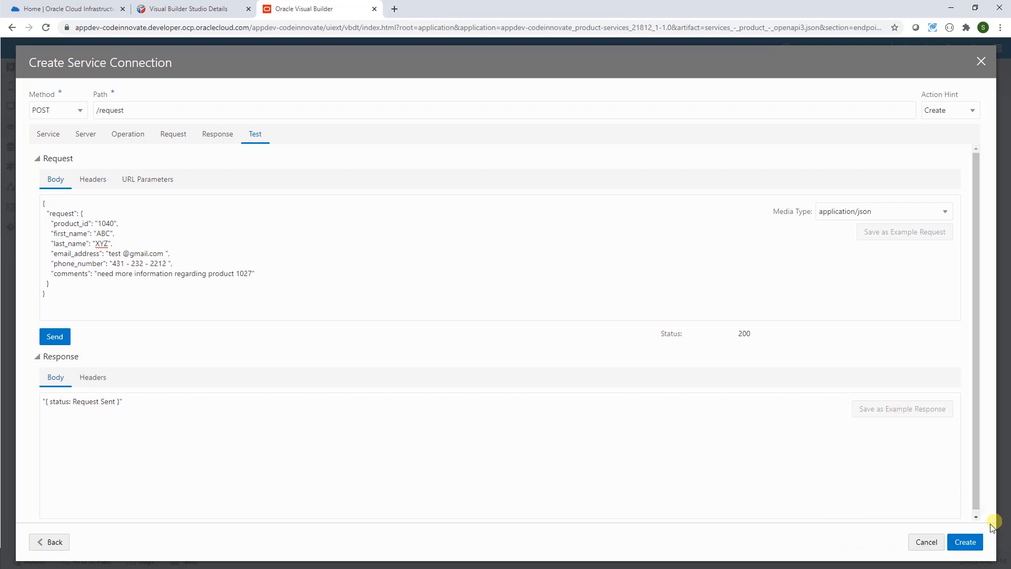
{"action": "left_click", "coordinate": [966, 542]}
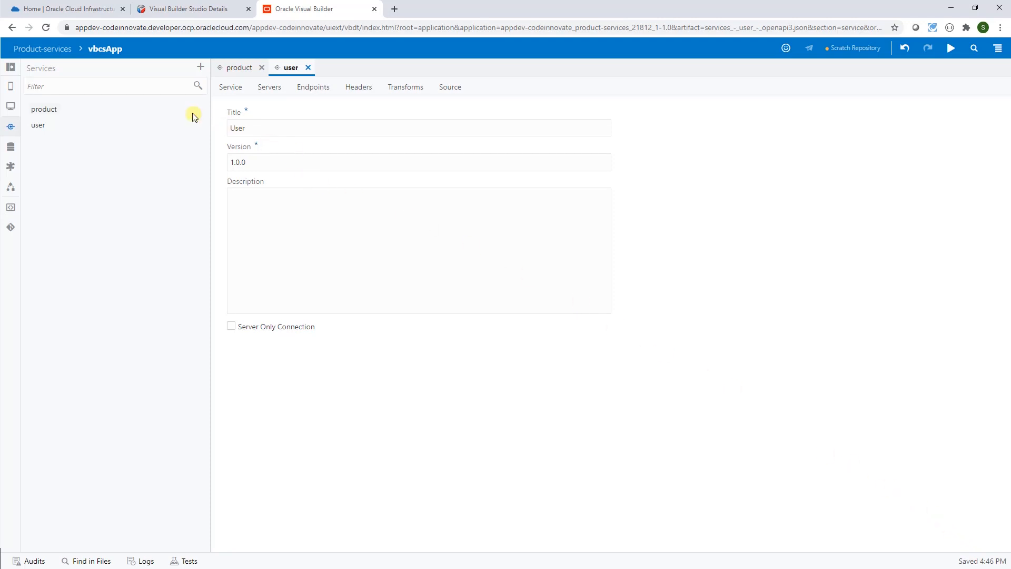
- Import alphaMobileAppSkeleton.zip into Mobile Applications and close the user and product service editors
{"action": "left_click", "coordinate": [11, 89]}
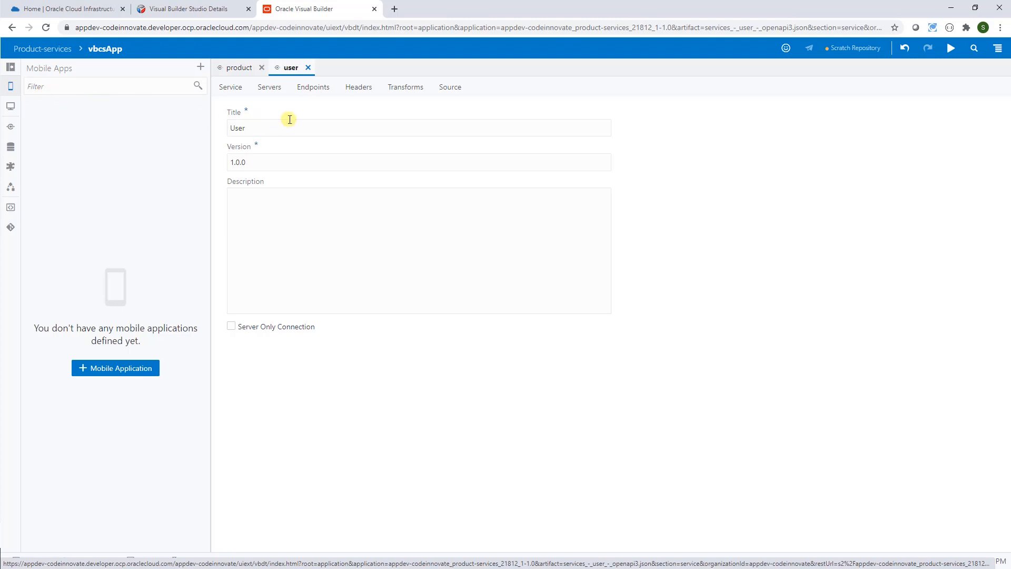
{"action": "left_click", "coordinate": [998, 49]}
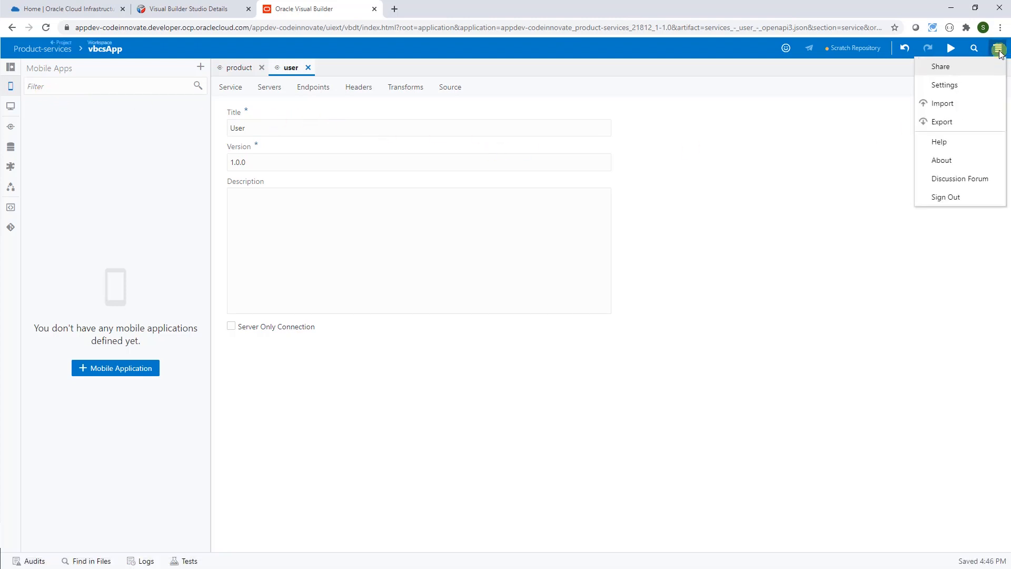
{"action": "left_click", "coordinate": [941, 103]}
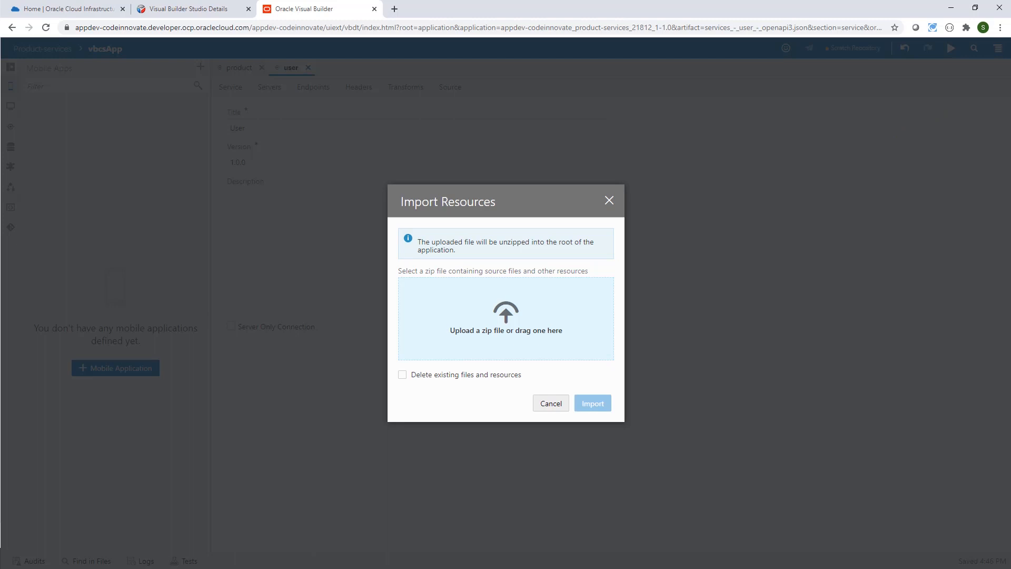
{"action": "left_click_drag", "start_coordinate": [1, 326], "coordinate": [491, 335]}
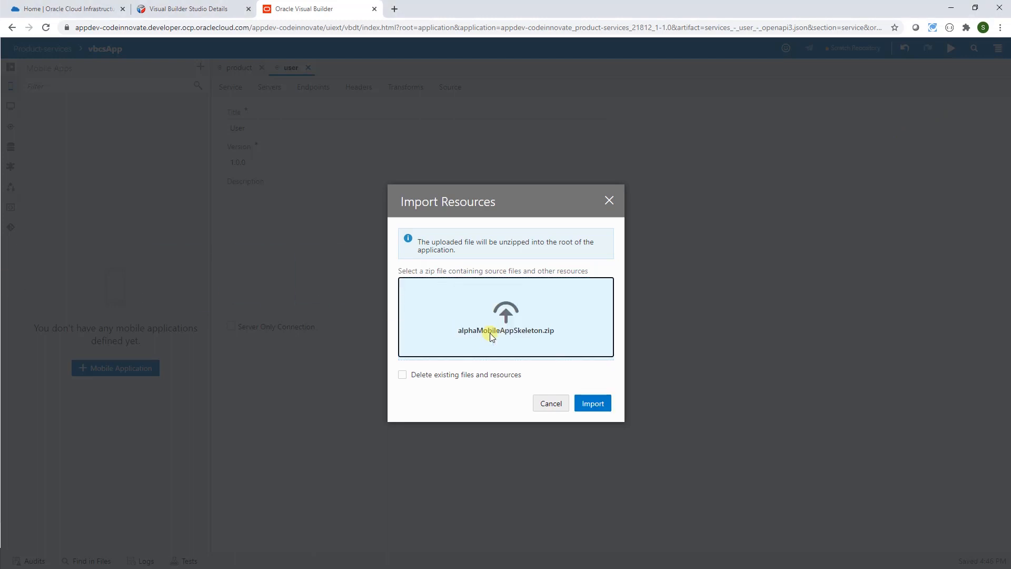
{"action": "left_click", "coordinate": [594, 404]}
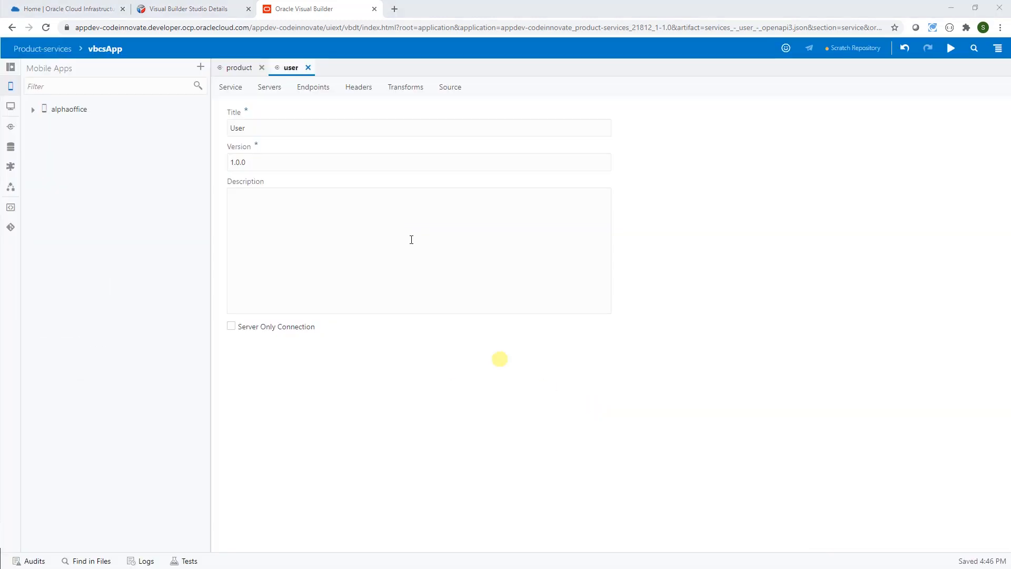
{"action": "left_click", "coordinate": [309, 68]}
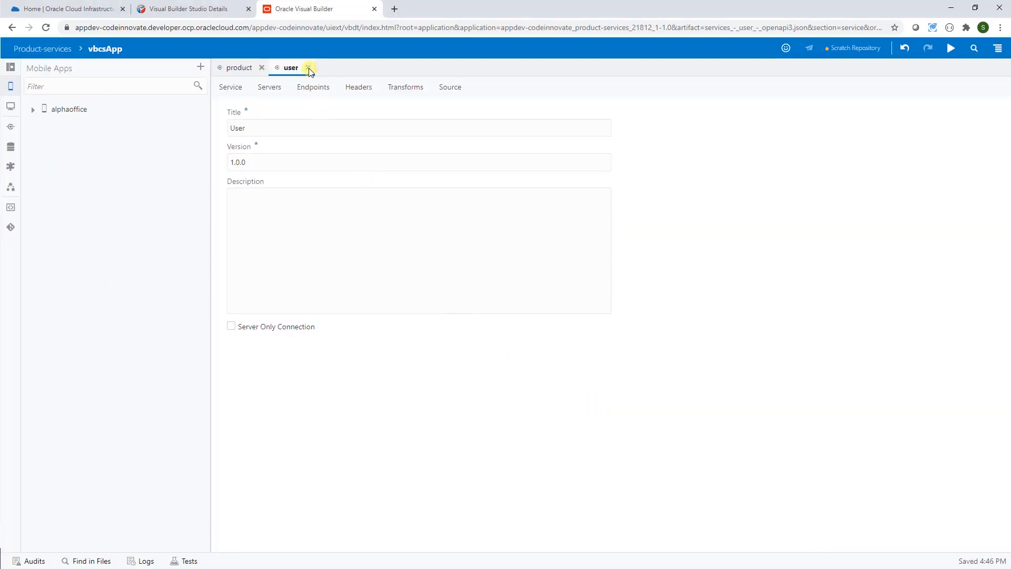
{"action": "left_click", "coordinate": [264, 68]}
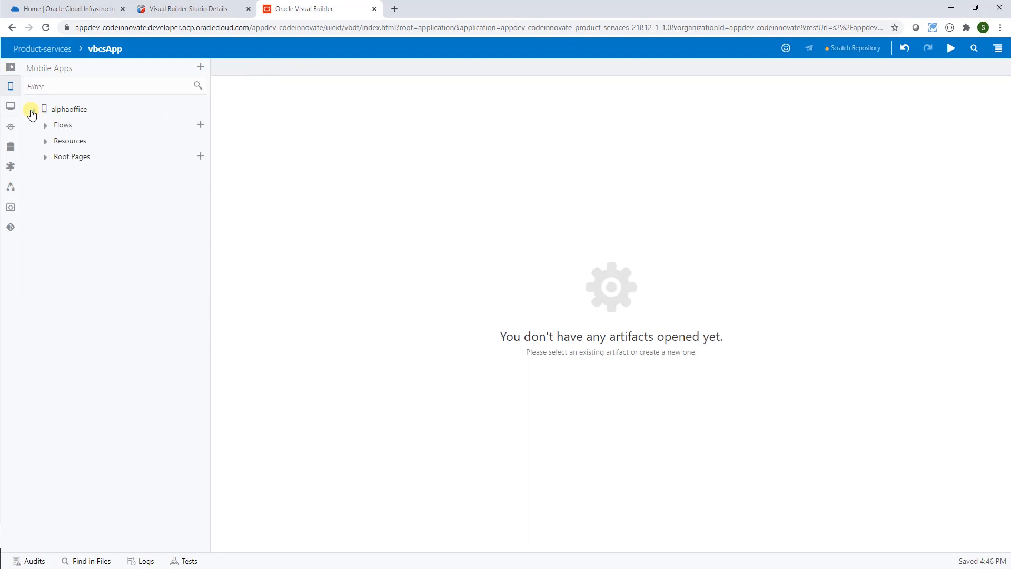
- Open the main-start page of the alphaoffice main flow with its Page Structure shown
{"action": "left_click", "coordinate": [45, 125]}
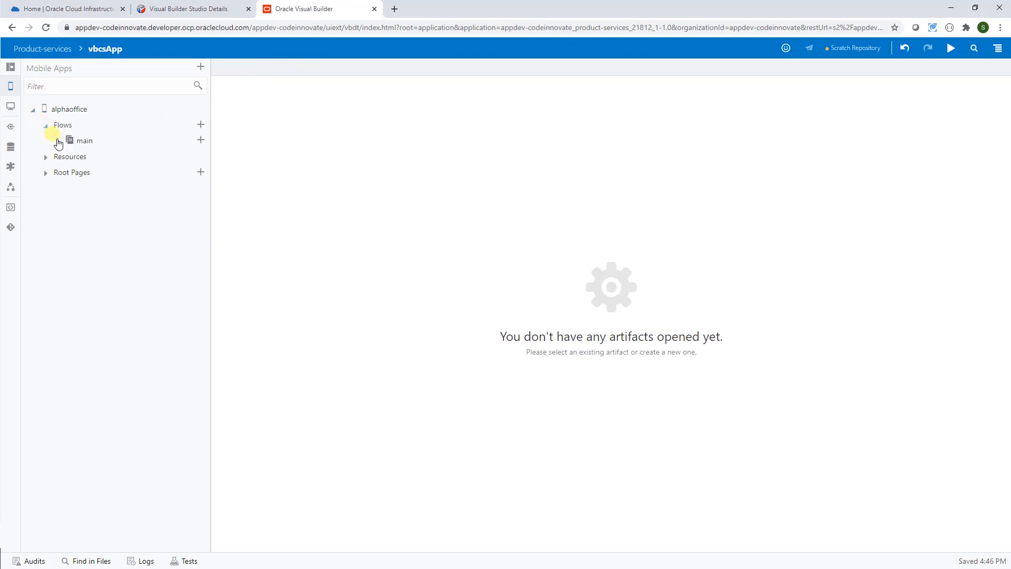
{"action": "left_click", "coordinate": [58, 141]}
{"action": "left_click", "coordinate": [100, 188]}
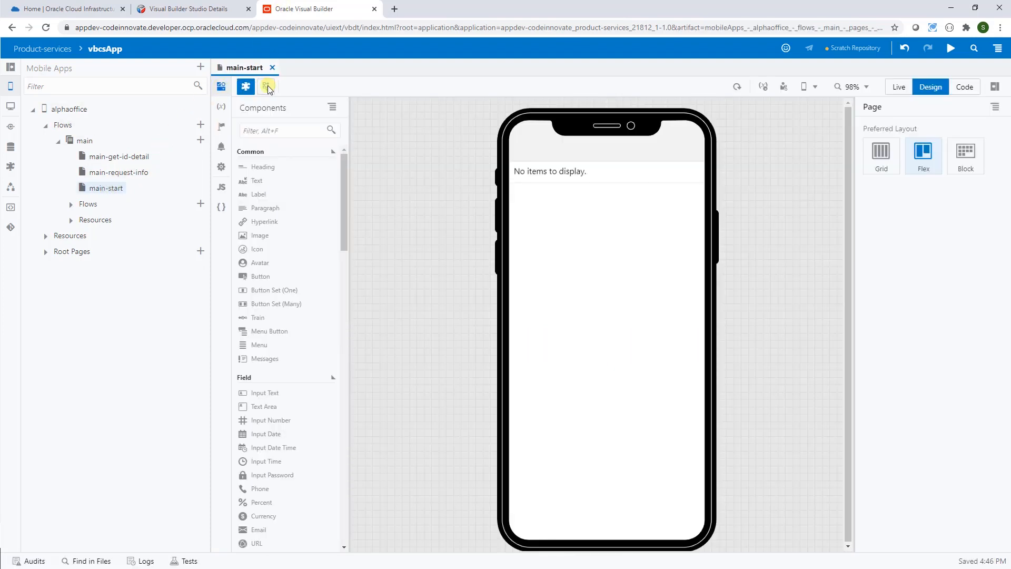
{"action": "left_click", "coordinate": [267, 88]}
{"action": "left_click_drag", "start_coordinate": [210, 189], "coordinate": [154, 189]}
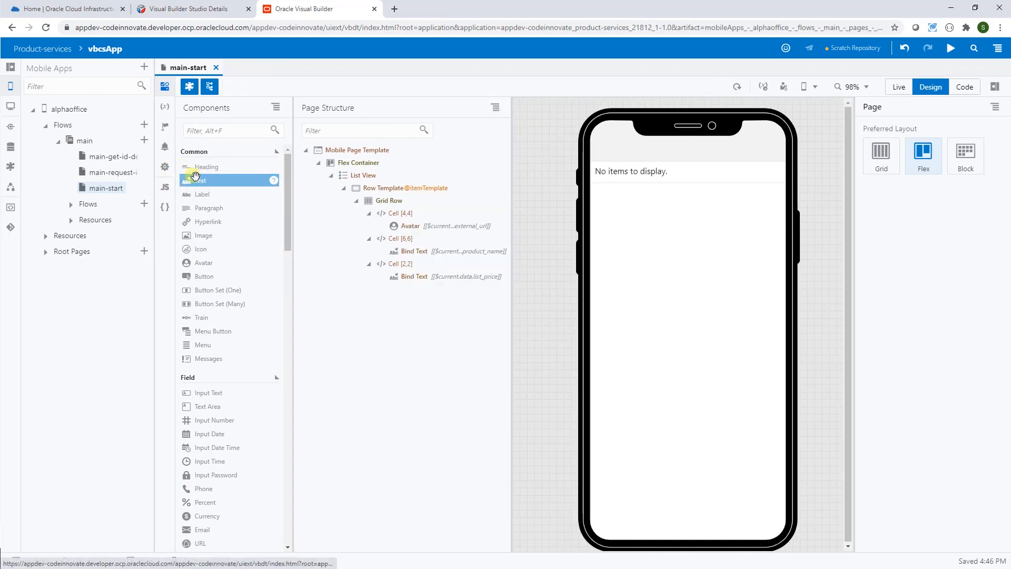
- Add a 'Products' heading and an Alpha Office Supply banner image above the product list
{"action": "left_click_drag", "start_coordinate": [222, 168], "coordinate": [354, 173]}
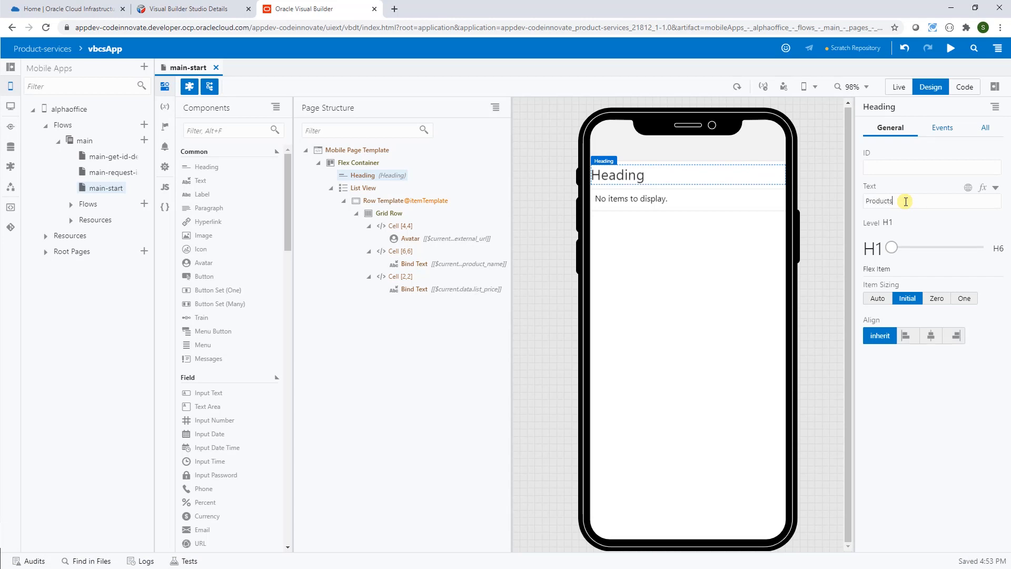
{"action": "left_click", "coordinate": [892, 167]}
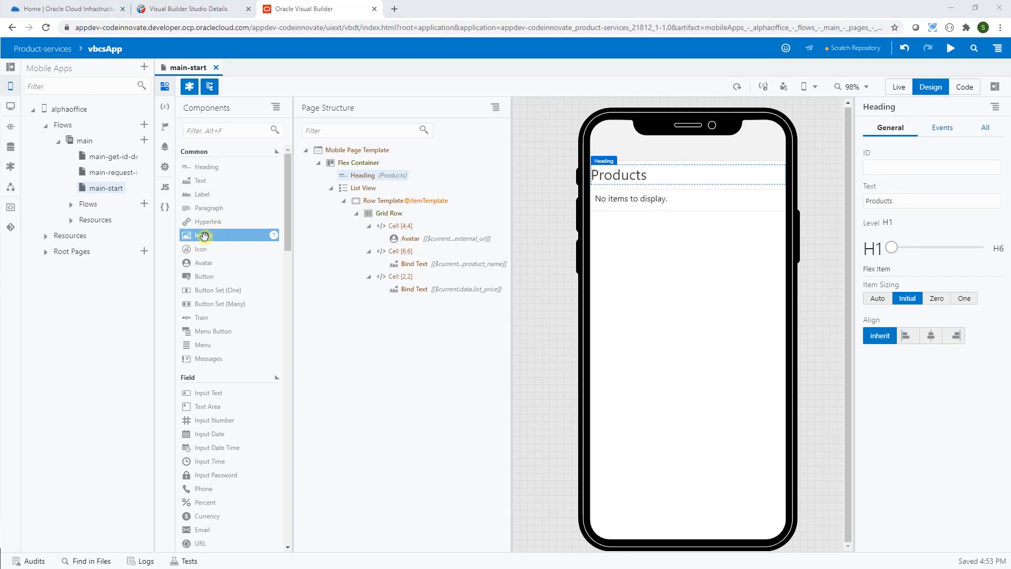
{"action": "left_click_drag", "start_coordinate": [203, 235], "coordinate": [365, 174]}
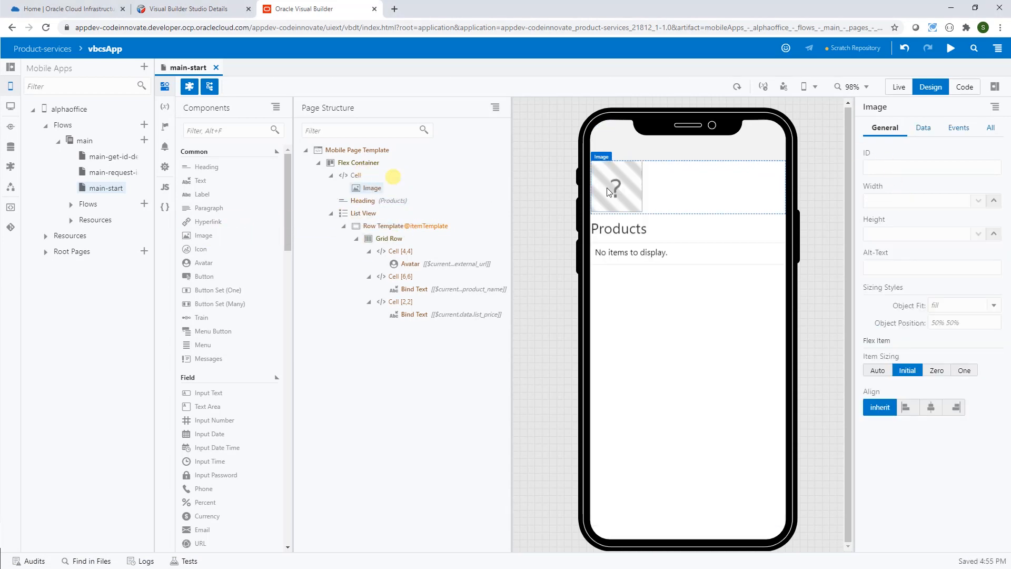
{"action": "left_click", "coordinate": [923, 127]}
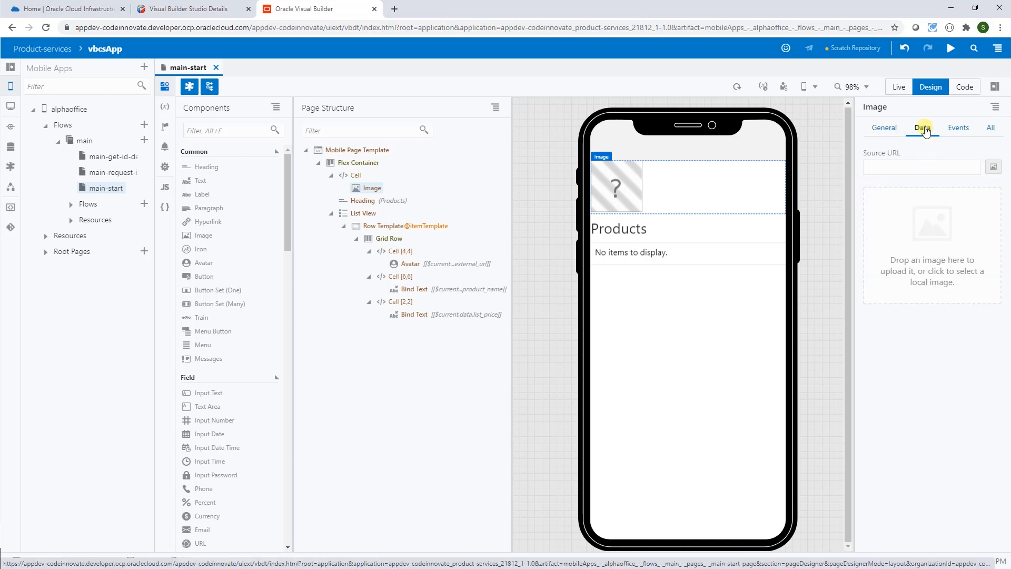
{"action": "left_click_drag", "start_coordinate": [440, 303], "coordinate": [926, 267]}
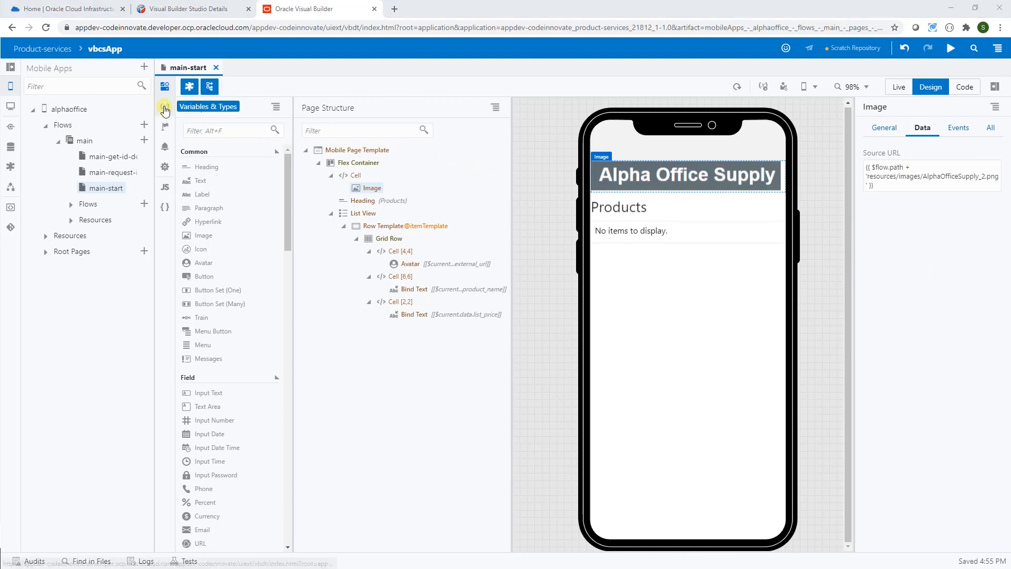
- Create a page variable getProducts of type Service Data Provider
{"action": "left_click", "coordinate": [165, 108]}
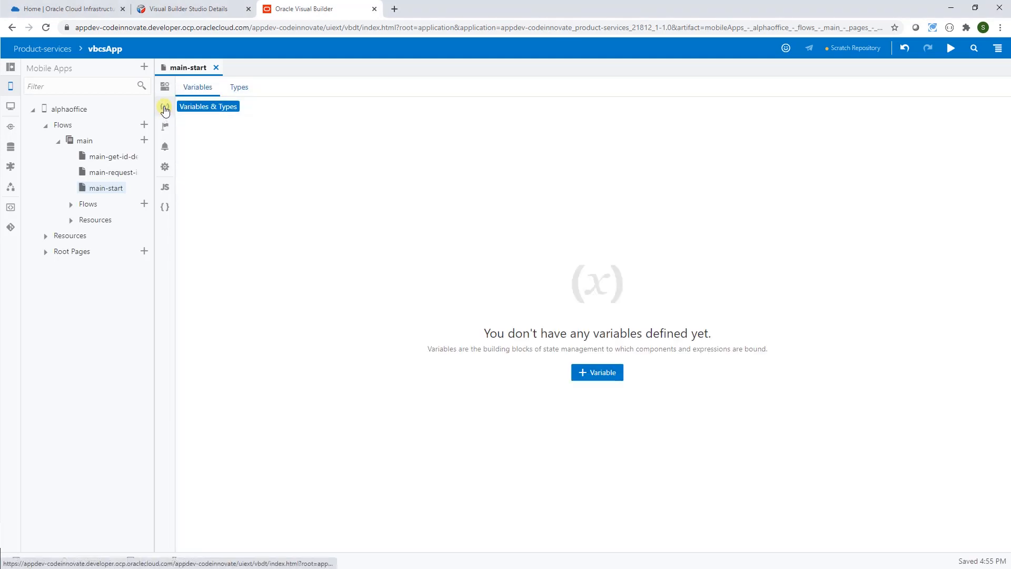
{"action": "left_click", "coordinate": [594, 373]}
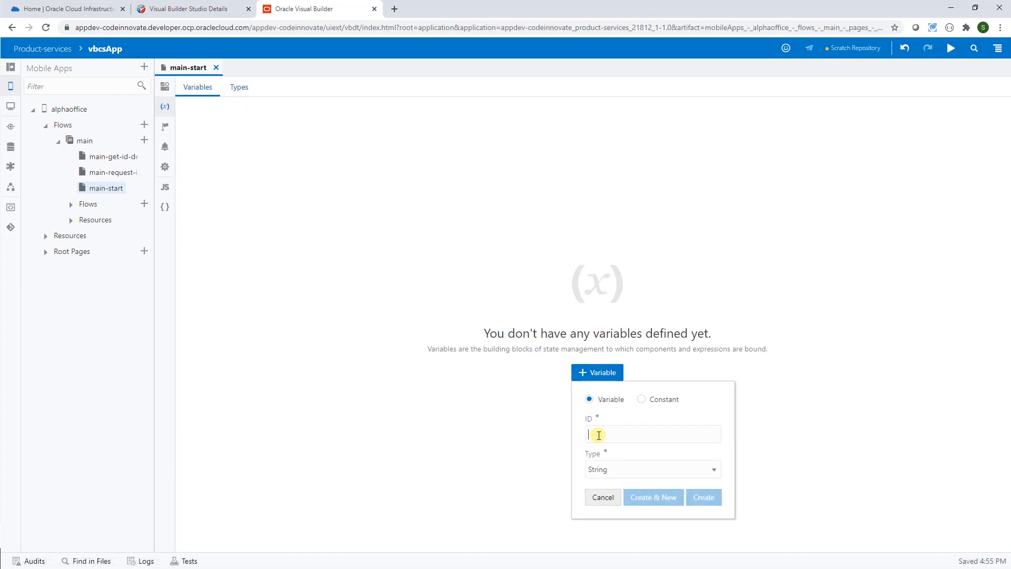
{"action": "type", "text": "getProducts"}
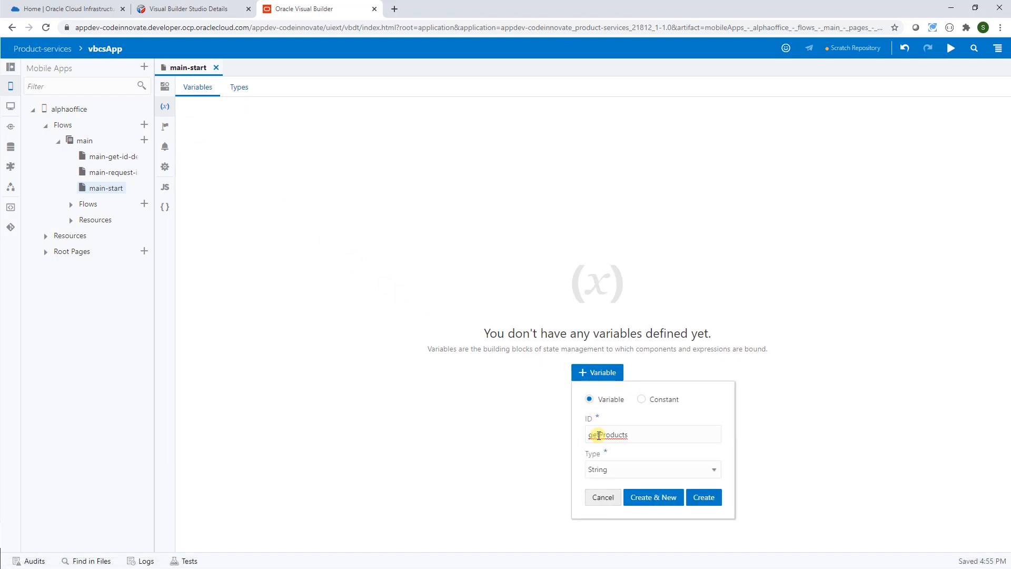
{"action": "left_click", "coordinate": [713, 469]}
{"action": "left_click_drag", "start_coordinate": [717, 385], "coordinate": [720, 425]}
{"action": "left_click", "coordinate": [654, 409]}
{"action": "left_click", "coordinate": [707, 497]}
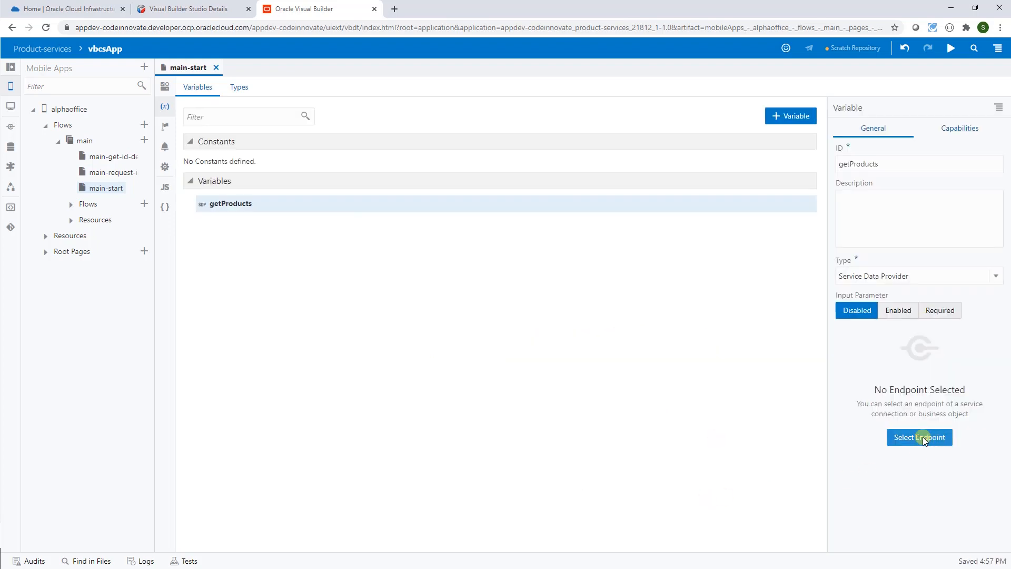
- Bind getProducts to the product GET /list endpoint using the existing getProducts type
{"action": "left_click", "coordinate": [921, 437]}
{"action": "left_click", "coordinate": [263, 168]}
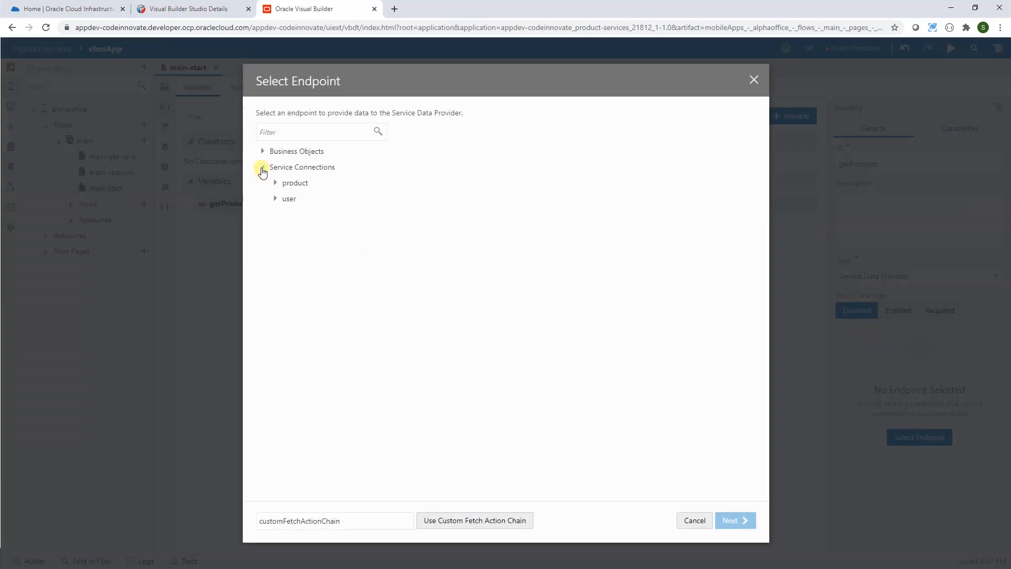
{"action": "left_click", "coordinate": [273, 183]}
{"action": "left_click", "coordinate": [339, 214]}
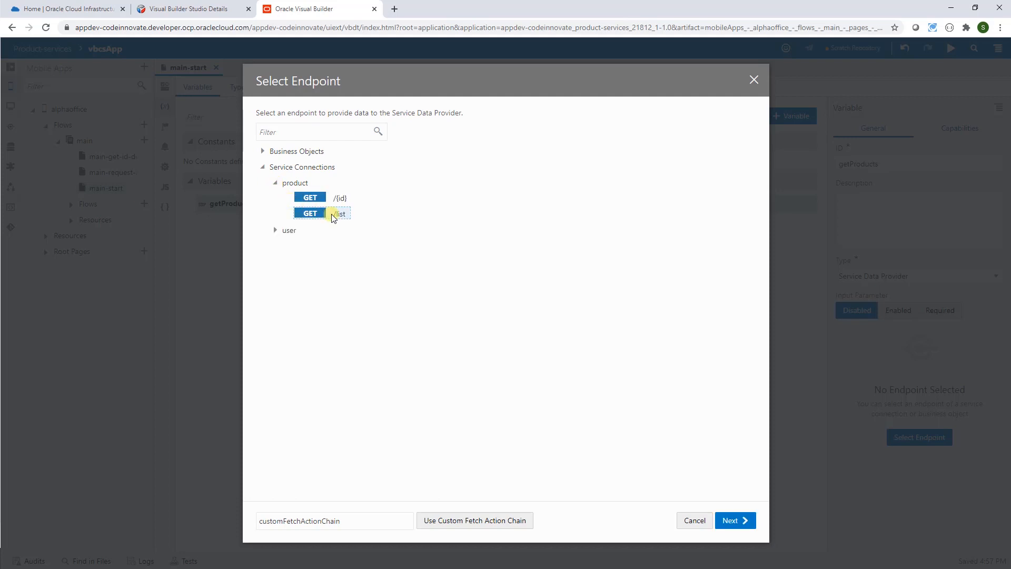
{"action": "left_click", "coordinate": [736, 521]}
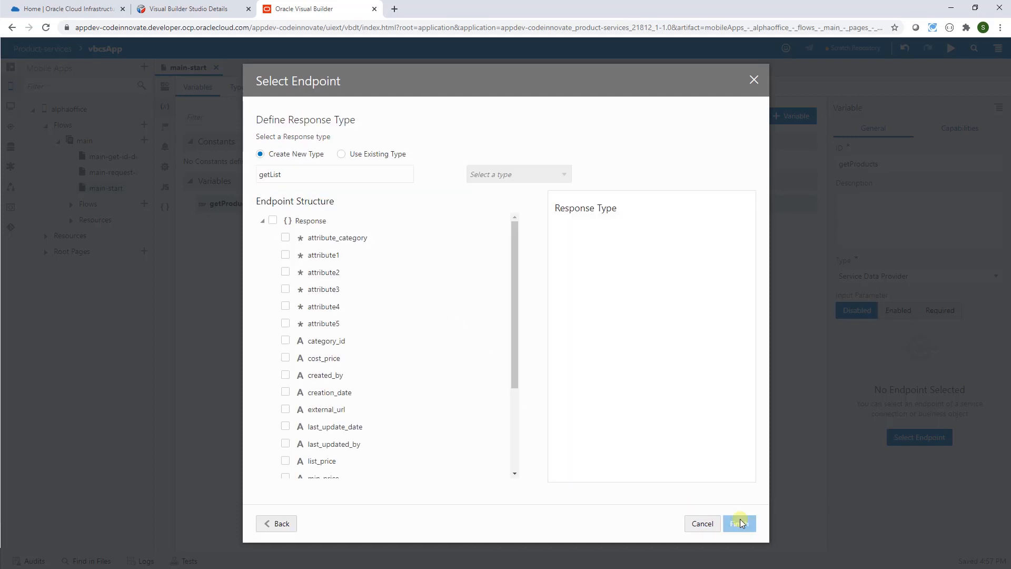
{"action": "left_click", "coordinate": [342, 154]}
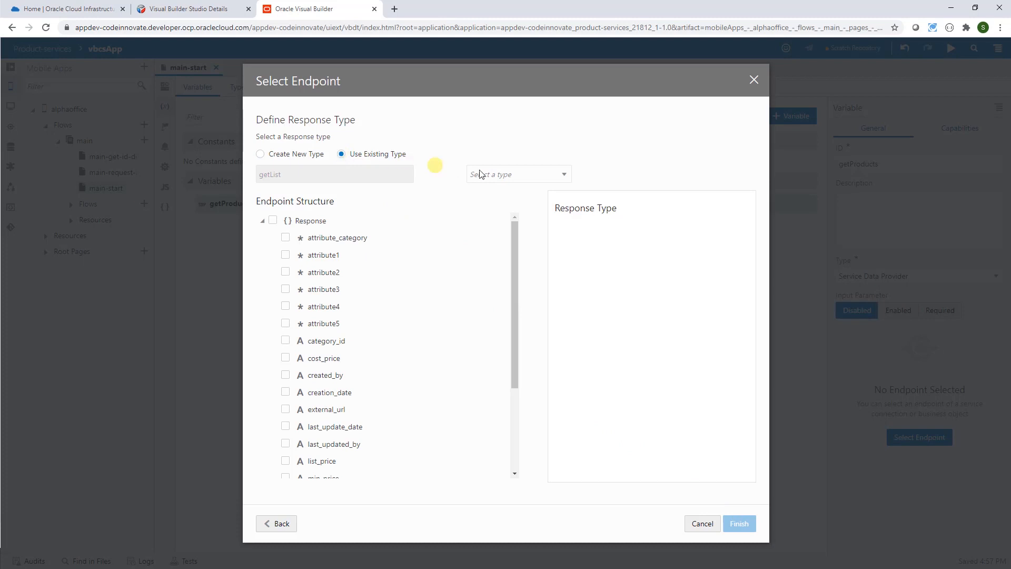
{"action": "left_click", "coordinate": [563, 175]}
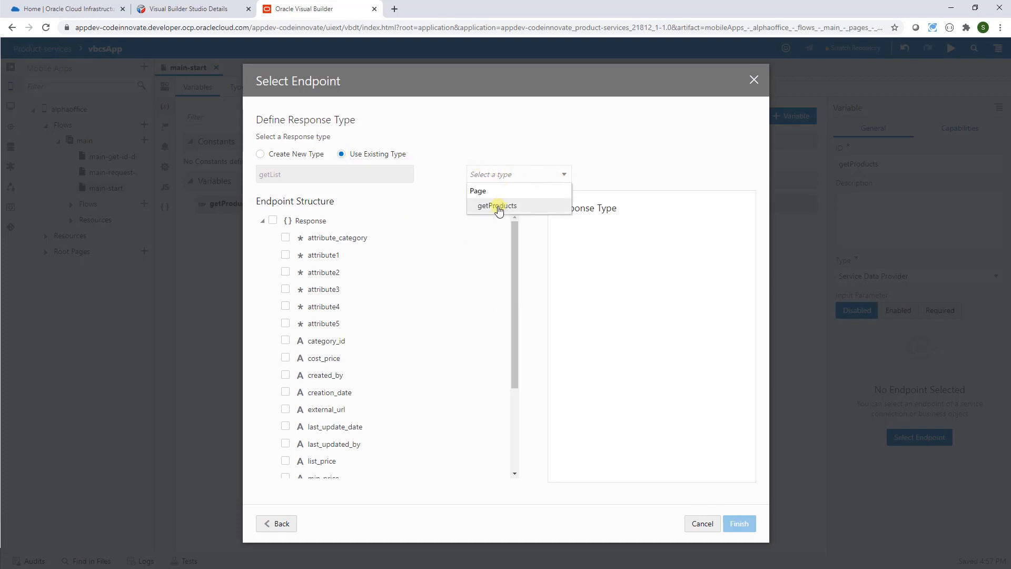
{"action": "left_click", "coordinate": [498, 206]}
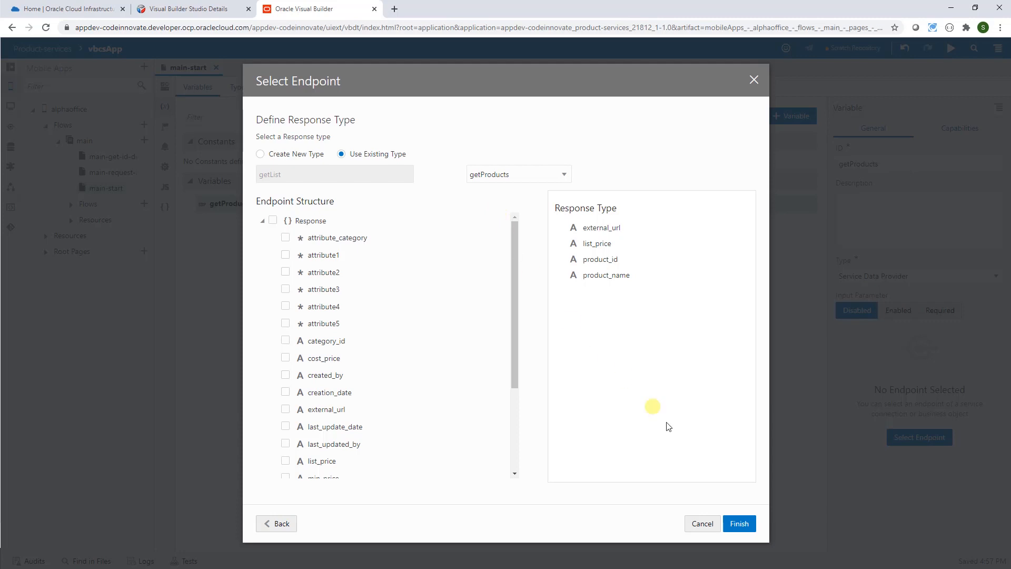
{"action": "left_click", "coordinate": [738, 524]}
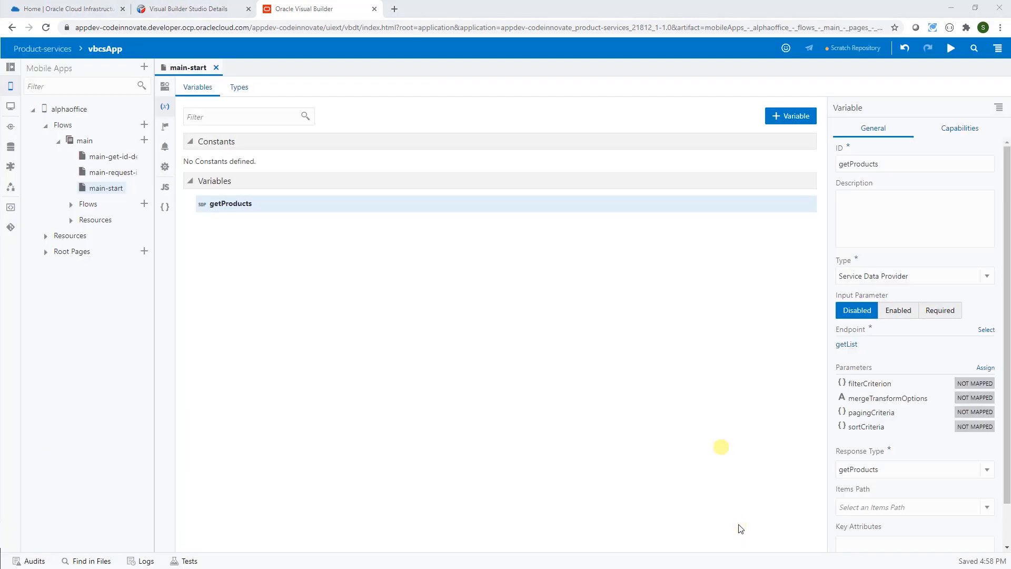
- Set product_id as the key attribute of getProducts
{"action": "left_click_drag", "start_coordinate": [1008, 483], "coordinate": [1007, 532]}
{"action": "left_click", "coordinate": [906, 499]}
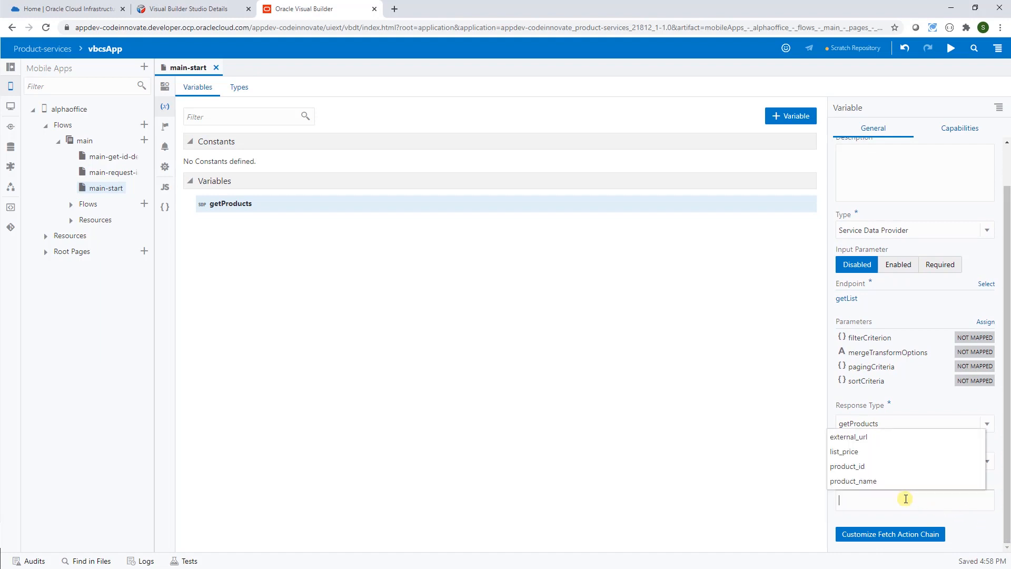
{"action": "left_click", "coordinate": [848, 467]}
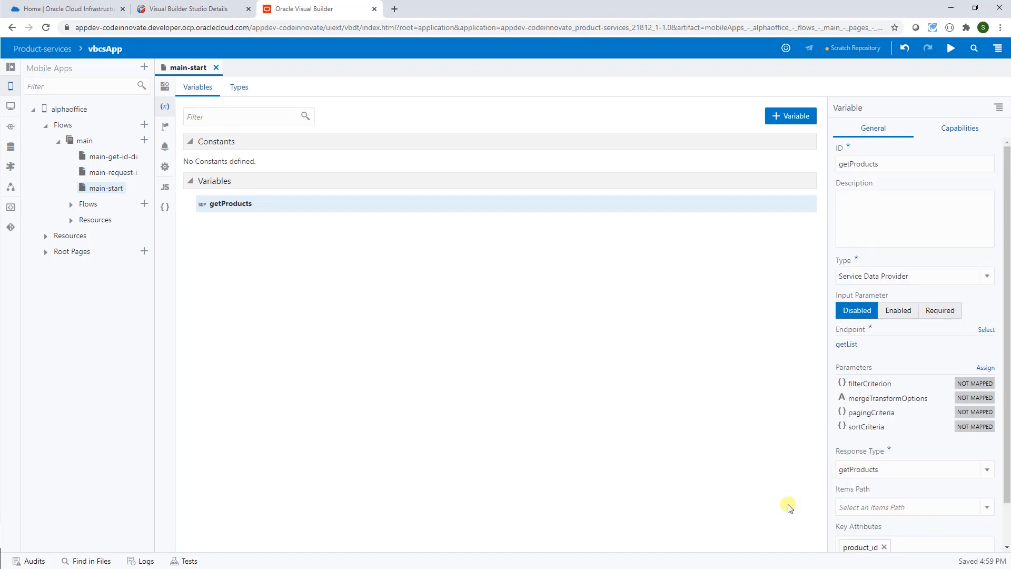
{"action": "left_click", "coordinate": [164, 87]}
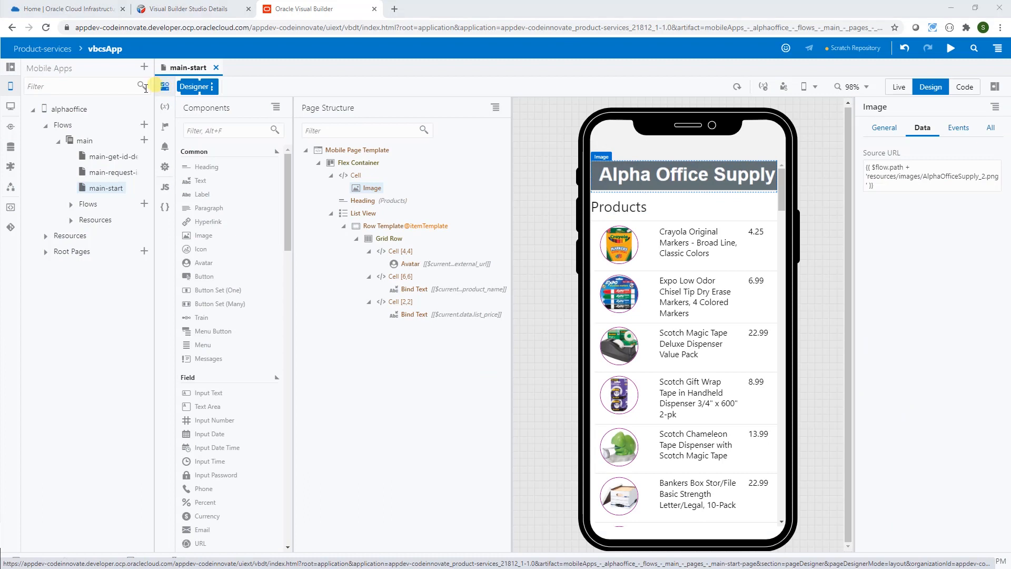
- Open the loadGetIdChain action chain of the main-get-id-detail page
{"action": "left_click", "coordinate": [98, 158]}
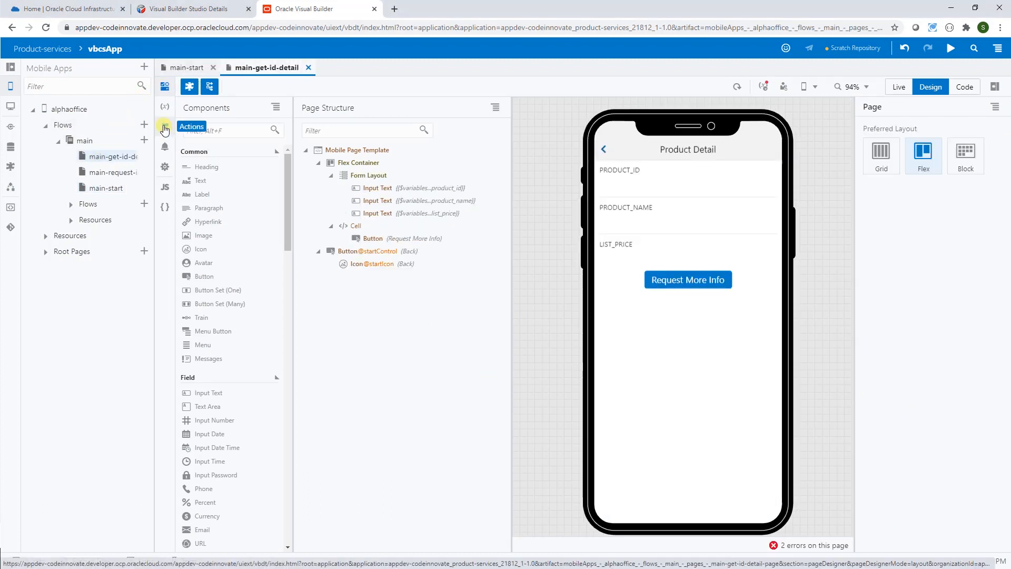
{"action": "left_click", "coordinate": [164, 128]}
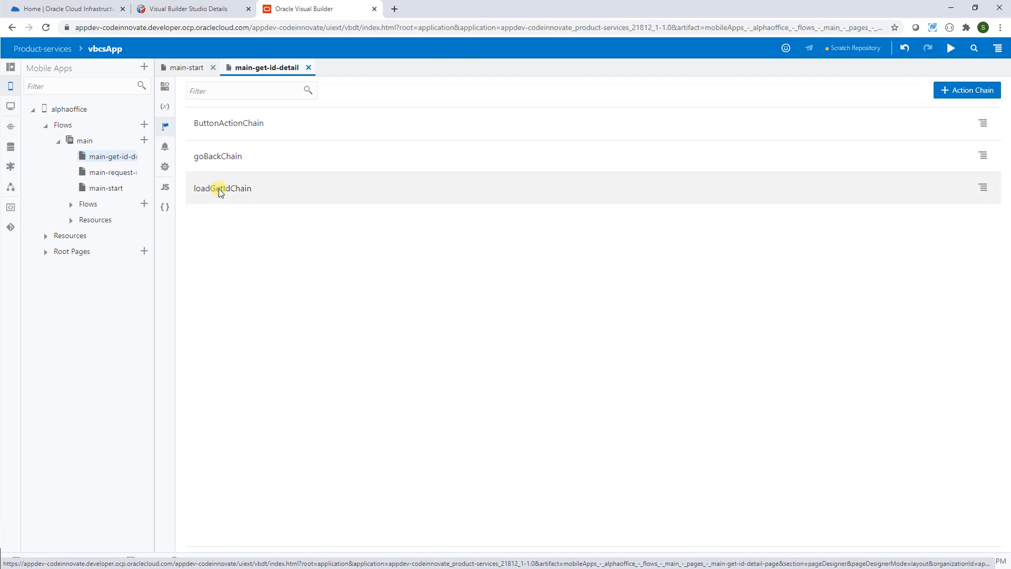
{"action": "left_click", "coordinate": [219, 189]}
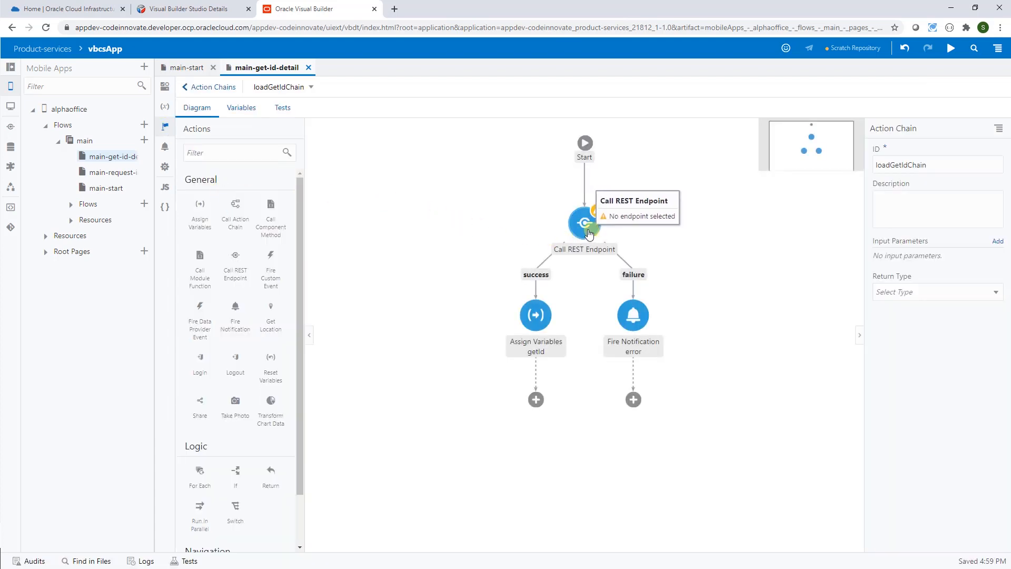
- Set the Call REST Endpoint step to use the product GET /{id} endpoint
{"action": "left_click", "coordinate": [586, 229]}
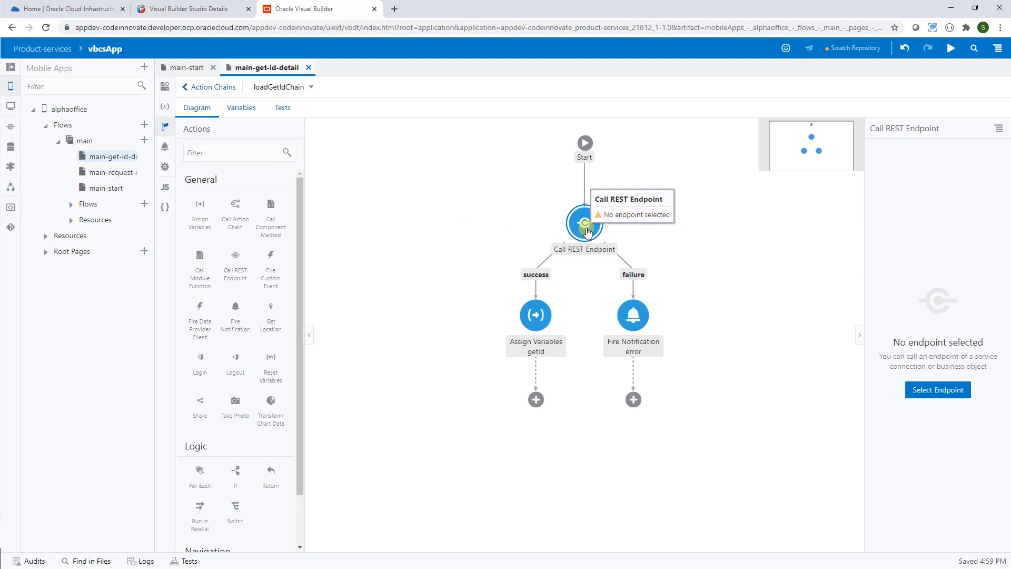
{"action": "left_click", "coordinate": [924, 391]}
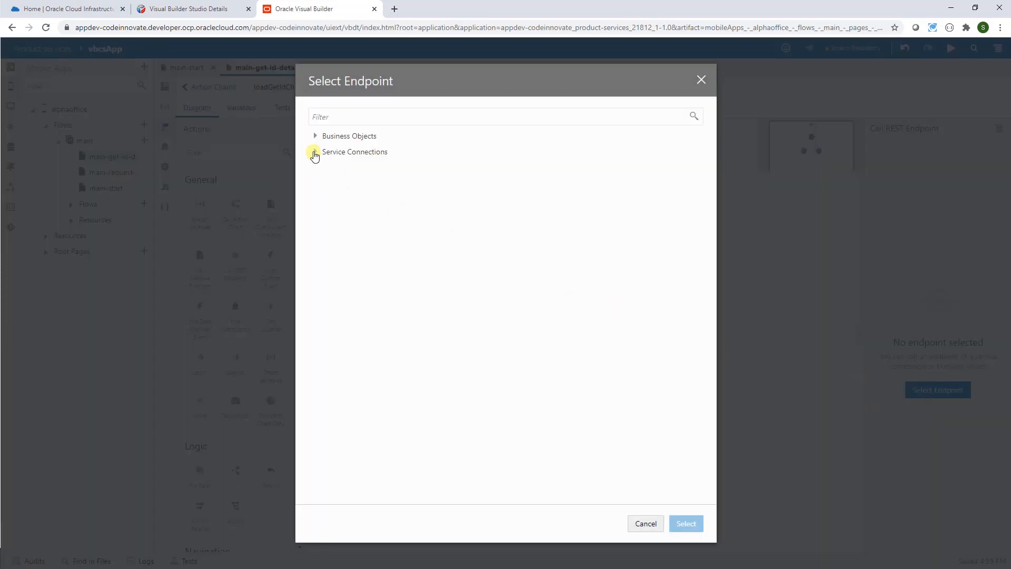
{"action": "left_click", "coordinate": [315, 152]}
{"action": "left_click", "coordinate": [328, 168]}
{"action": "left_click", "coordinate": [372, 182]}
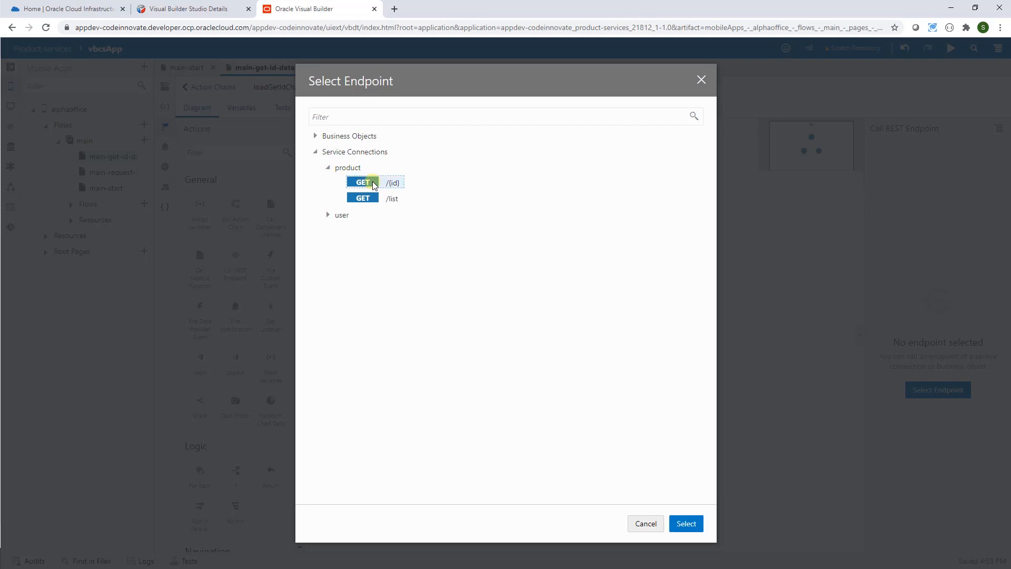
{"action": "left_click", "coordinate": [687, 524]}
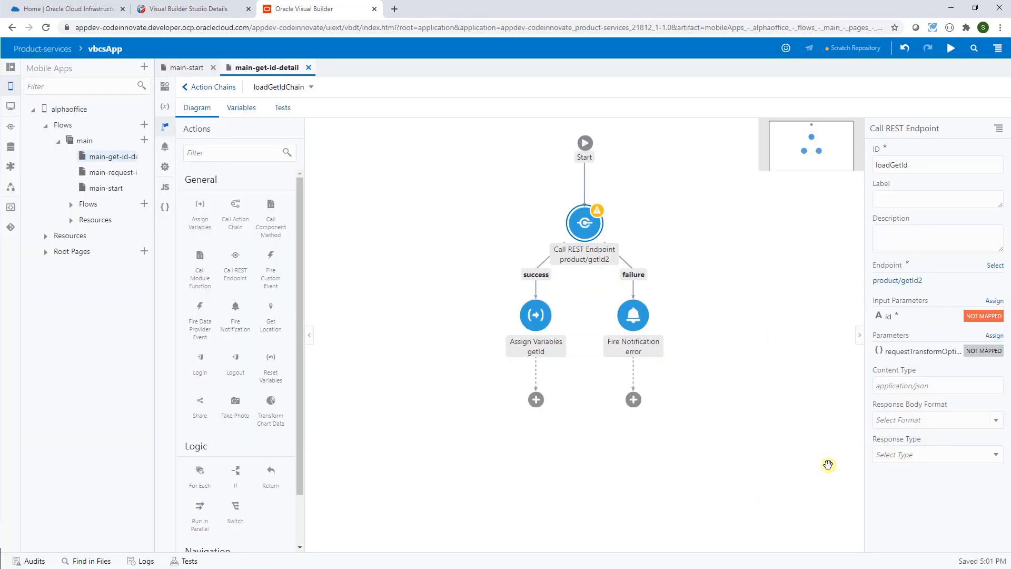
- Map getIdId to the REST call's id parameter, save, and run the app in preview
{"action": "left_click", "coordinate": [981, 317]}
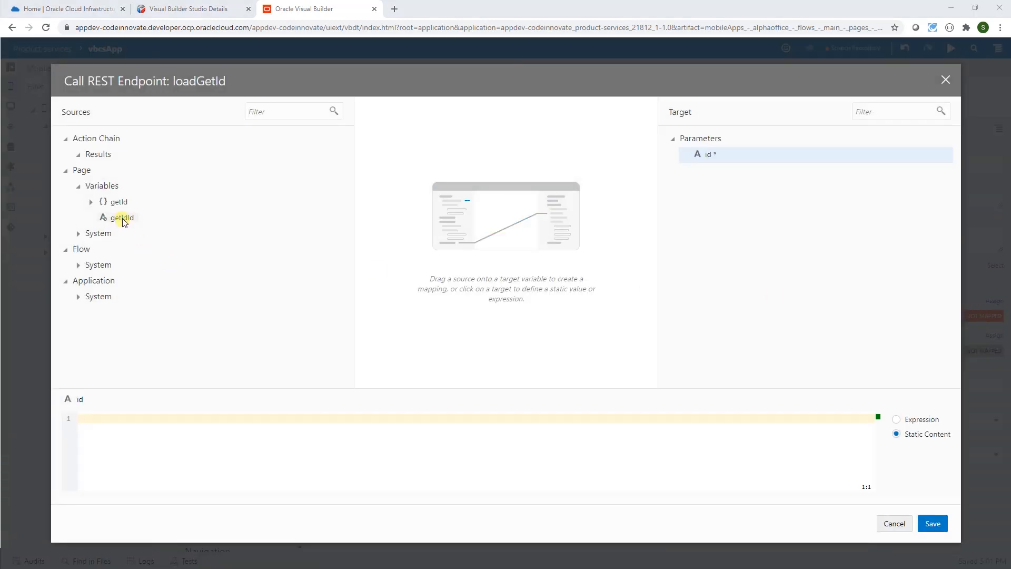
{"action": "left_click_drag", "start_coordinate": [123, 222], "coordinate": [699, 159]}
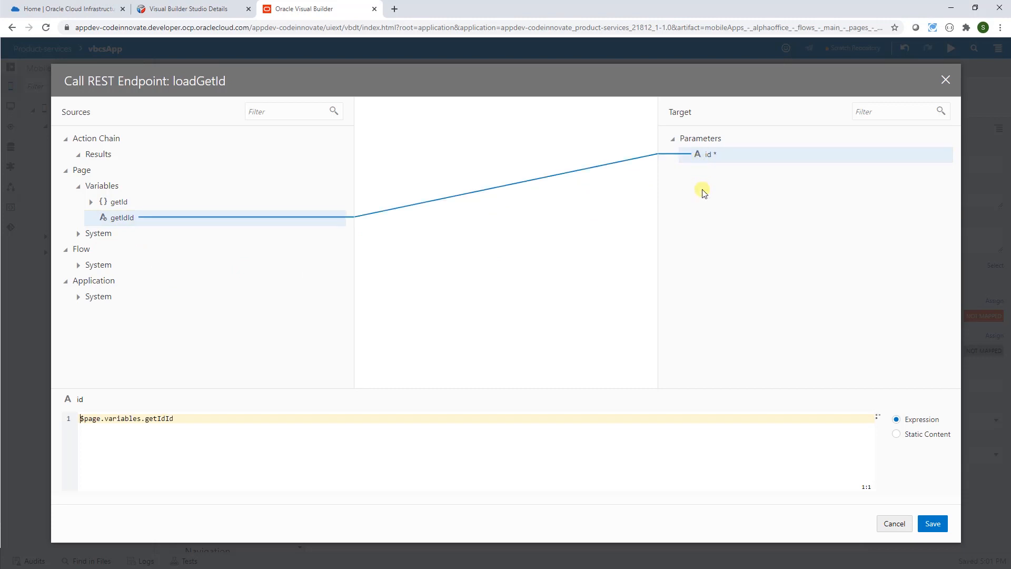
{"action": "left_click", "coordinate": [933, 524]}
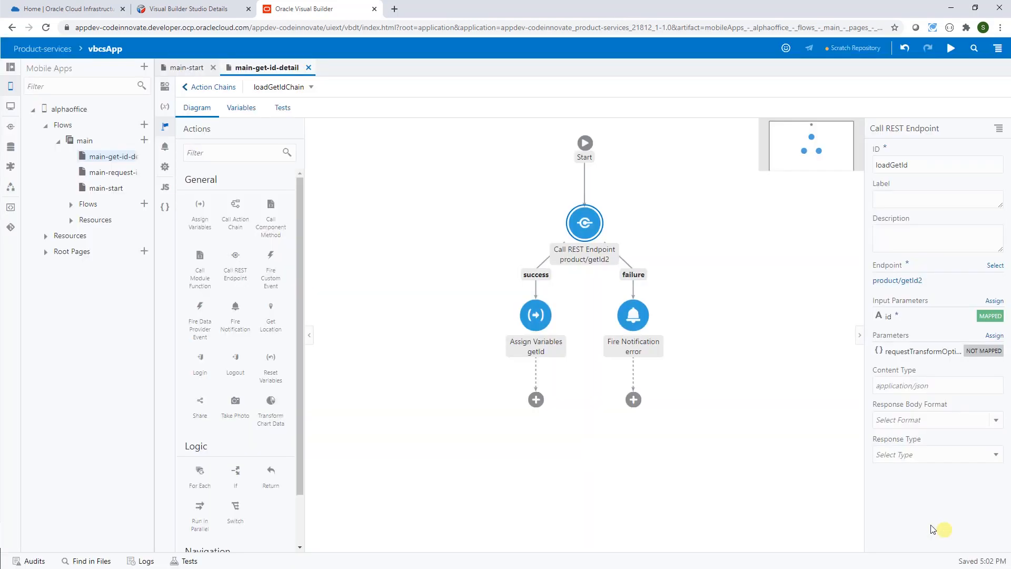
{"action": "left_click", "coordinate": [951, 49]}
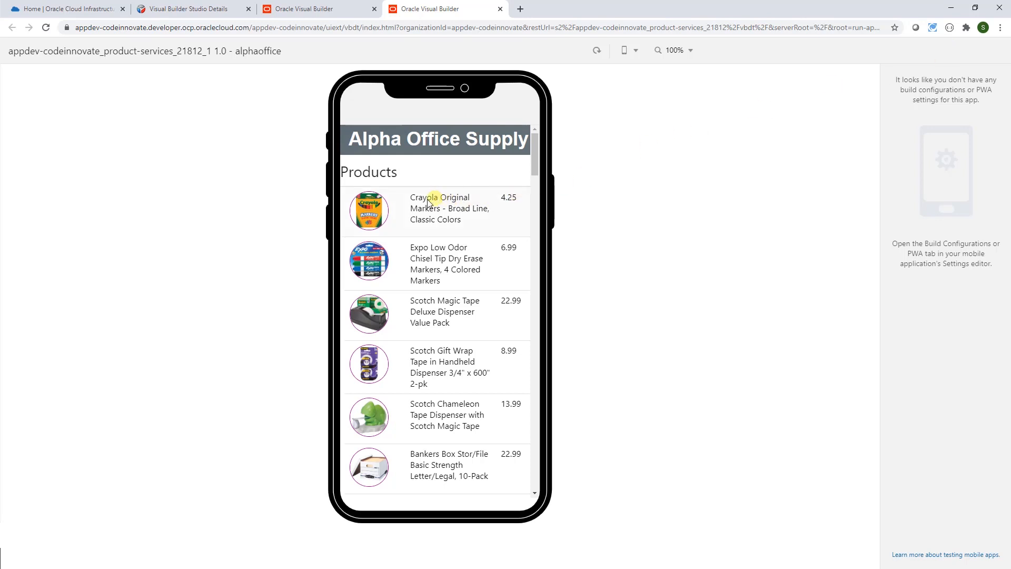
- Check the Crayola (1039) and Scotch Gift Wrap Tape (1042) detail pages, then go back to the designer
{"action": "left_click", "coordinate": [370, 209]}
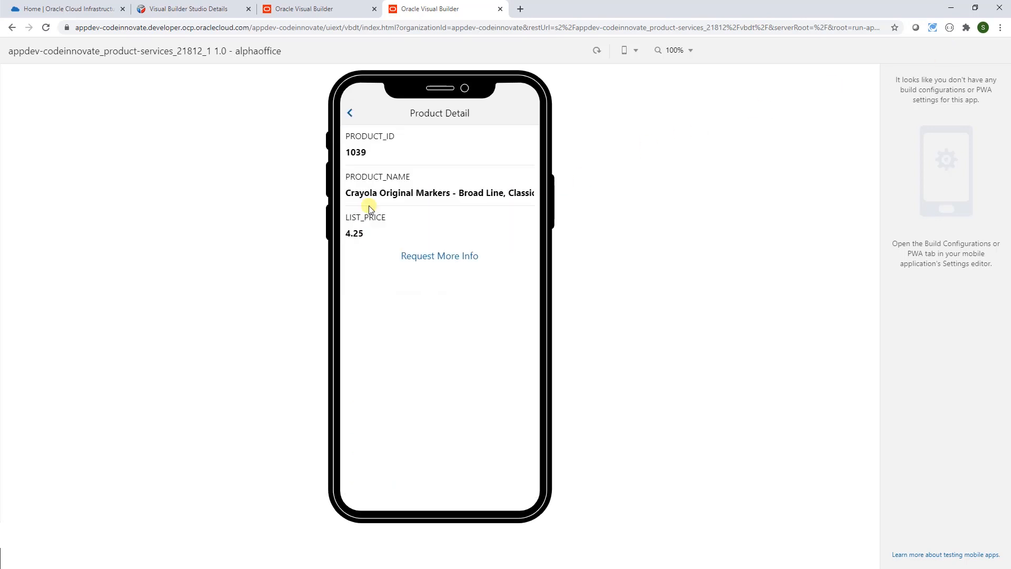
{"action": "left_click", "coordinate": [350, 113]}
{"action": "left_click", "coordinate": [374, 363]}
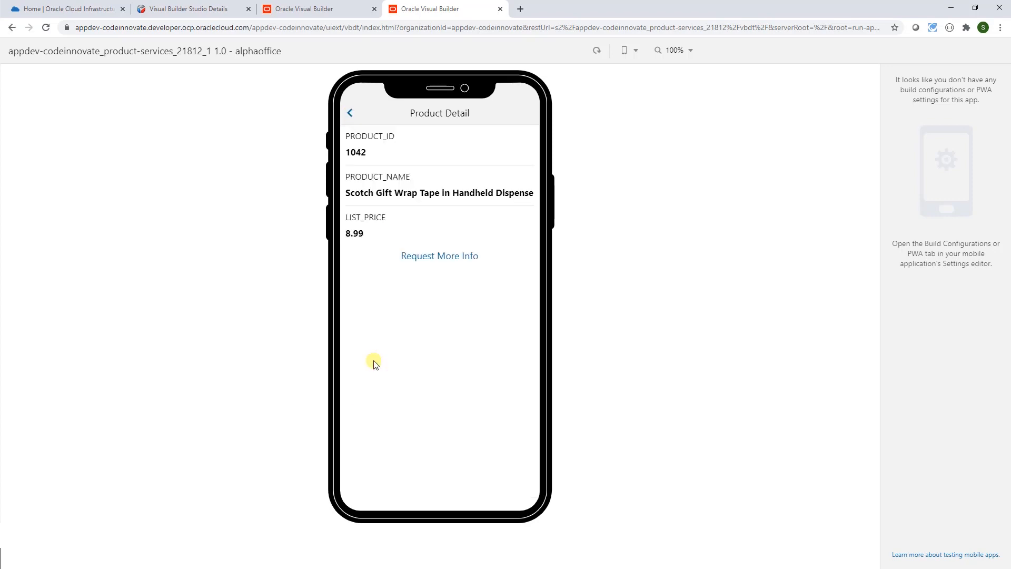
{"action": "left_click", "coordinate": [351, 114]}
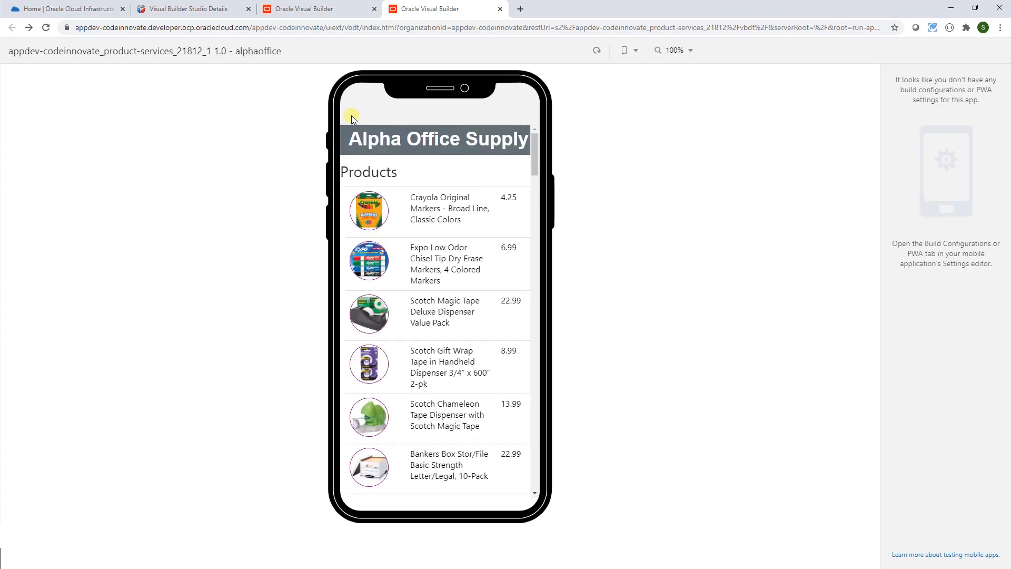
{"action": "left_click", "coordinate": [300, 16]}
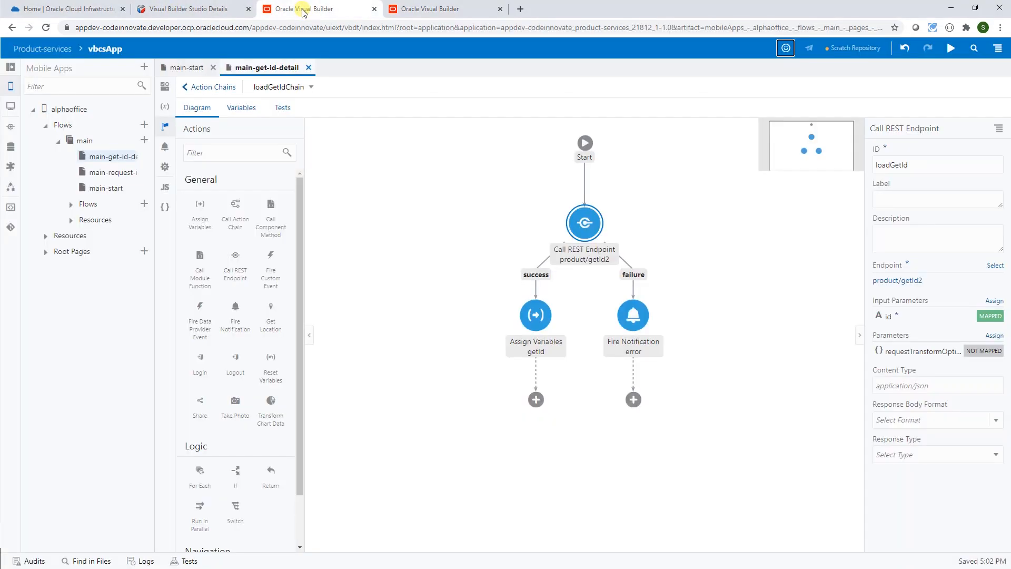
- Open the main-request-info page's SubmitButtonActionChain for editing
{"action": "left_click", "coordinate": [111, 173]}
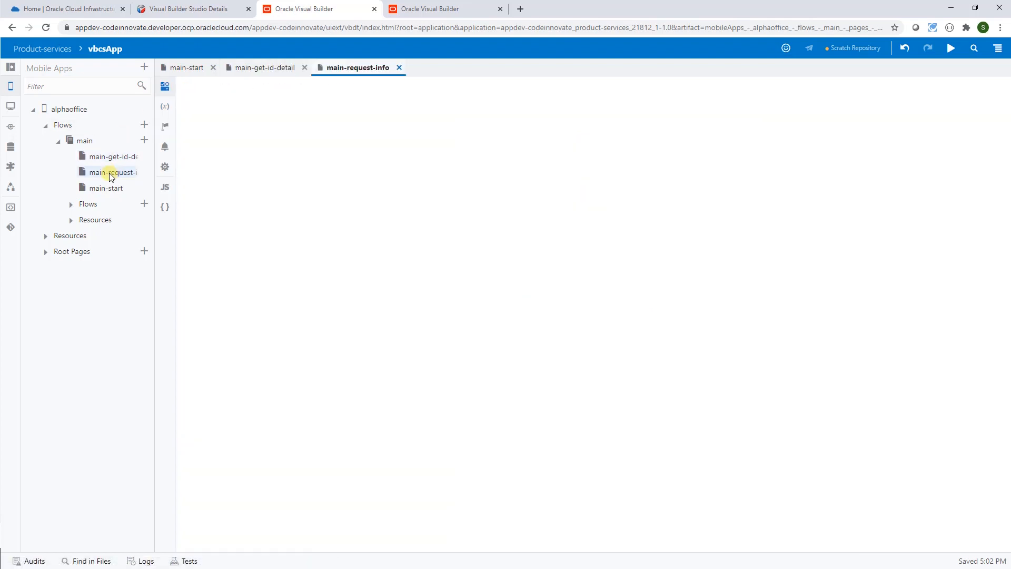
{"action": "left_click", "coordinate": [164, 130]}
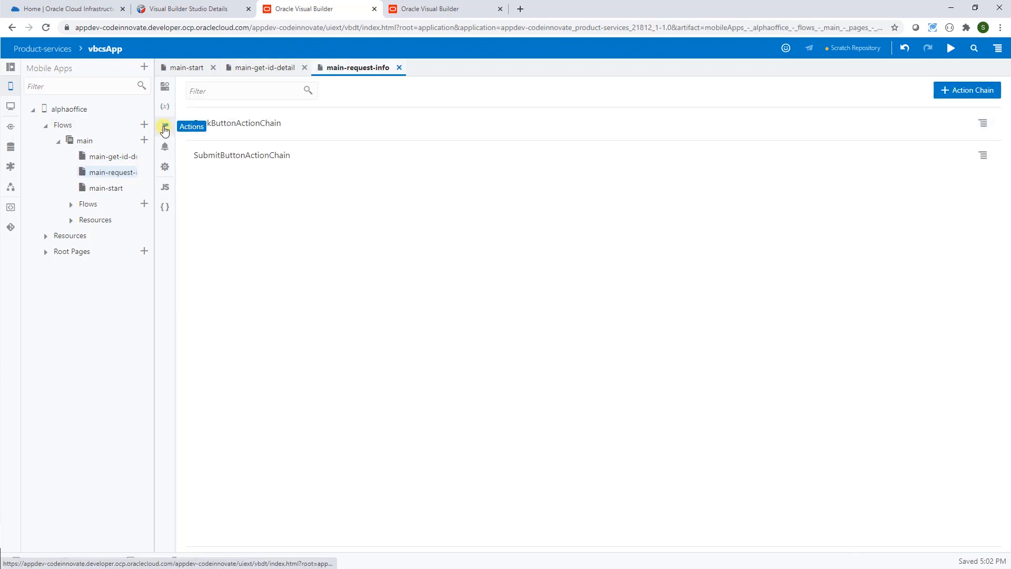
{"action": "left_click", "coordinate": [235, 156]}
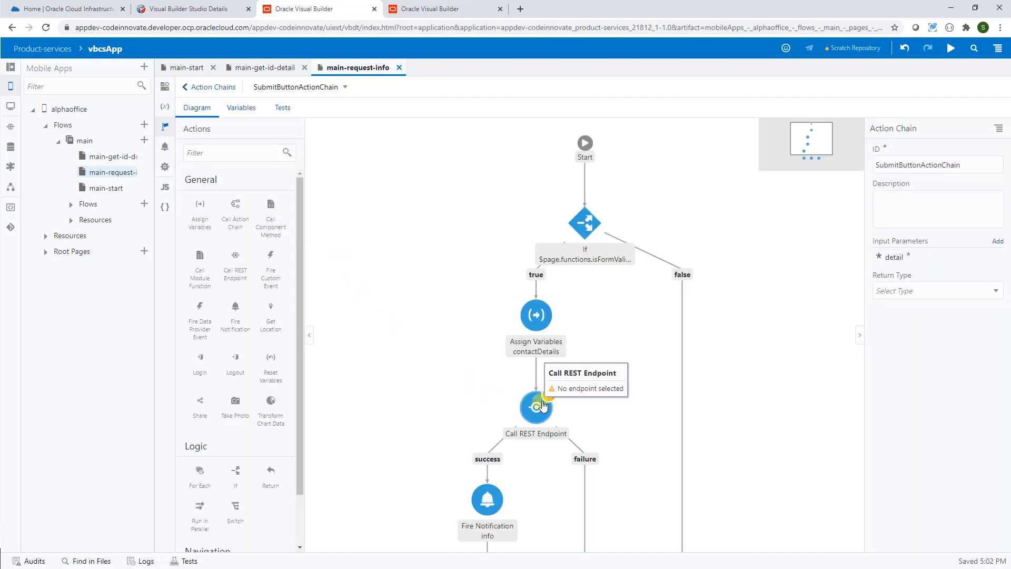
- Point the Call REST Endpoint action at the user service's POST /request endpoint
{"action": "left_click", "coordinate": [542, 404]}
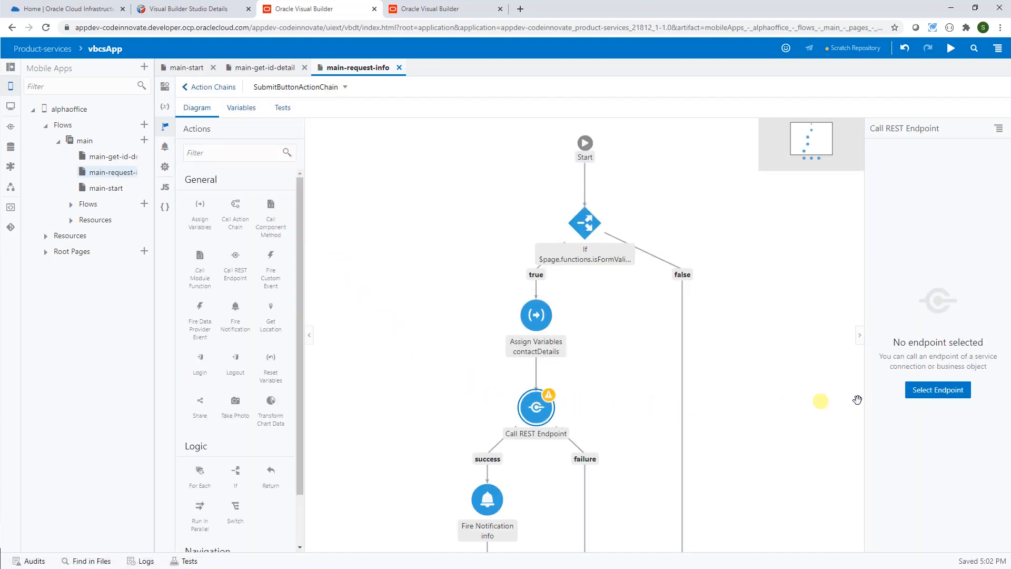
{"action": "left_click", "coordinate": [927, 392]}
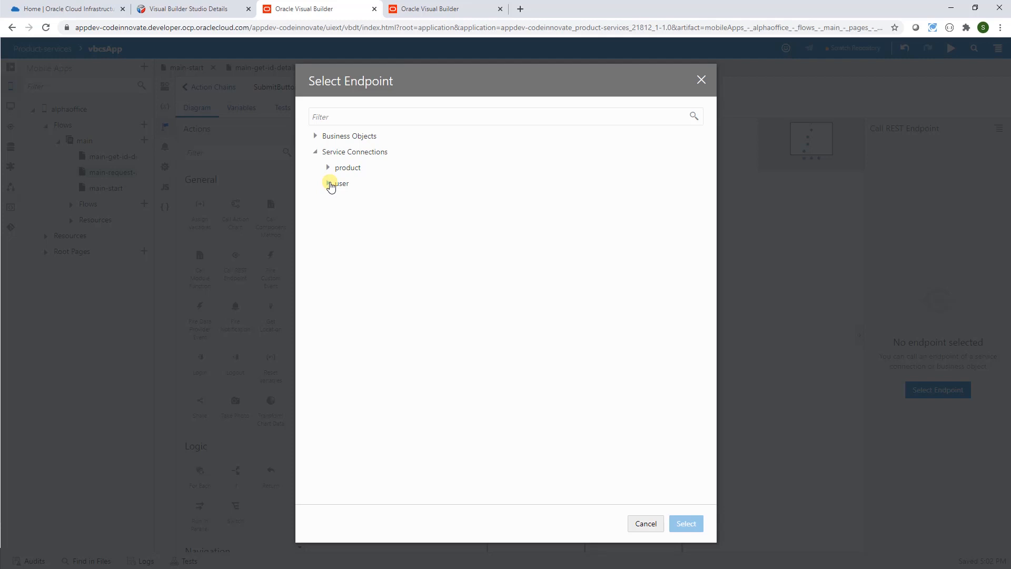
{"action": "left_click", "coordinate": [329, 183]}
{"action": "left_click", "coordinate": [387, 200]}
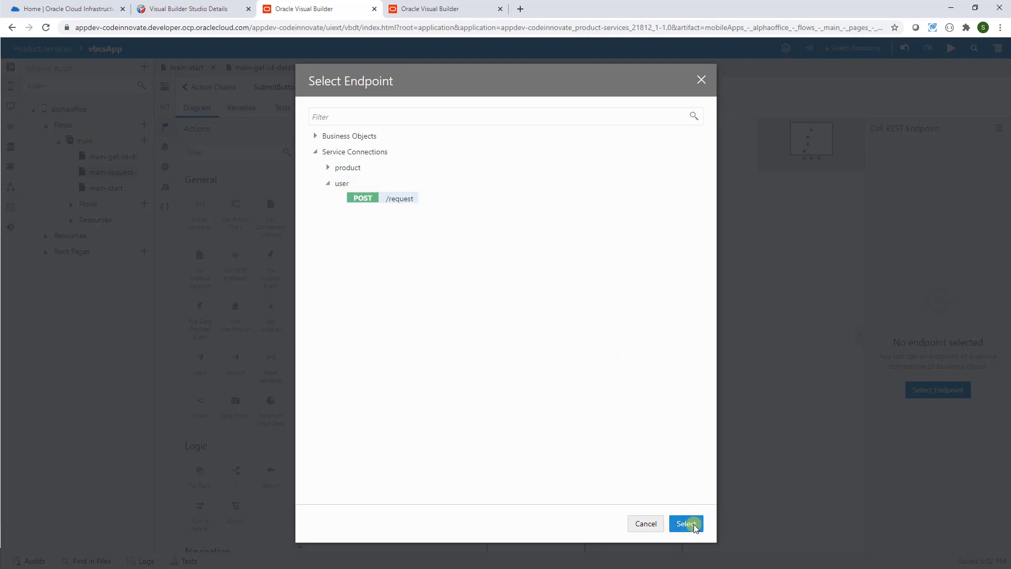
{"action": "left_click", "coordinate": [688, 524]}
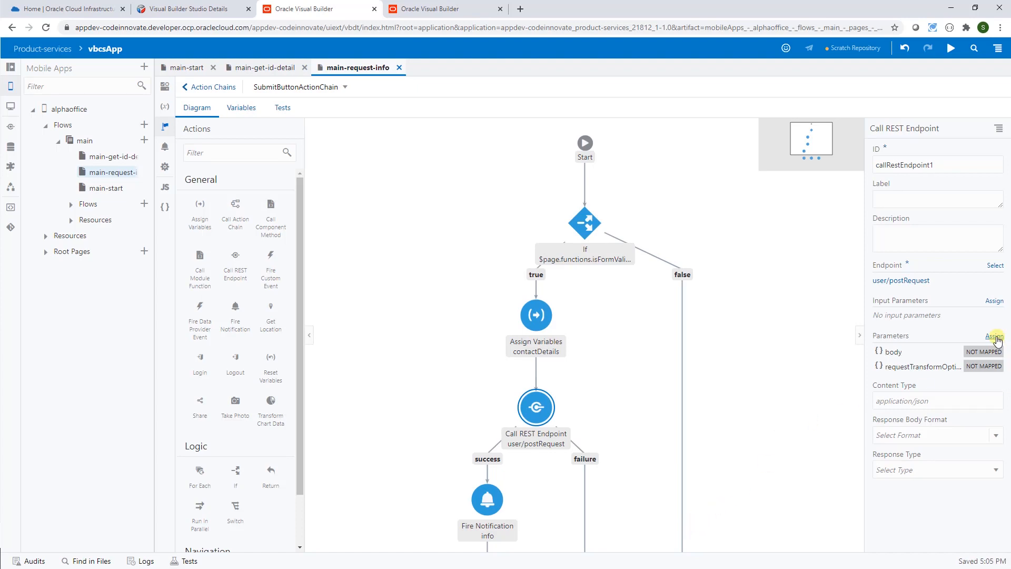
{"action": "left_click", "coordinate": [995, 337]}
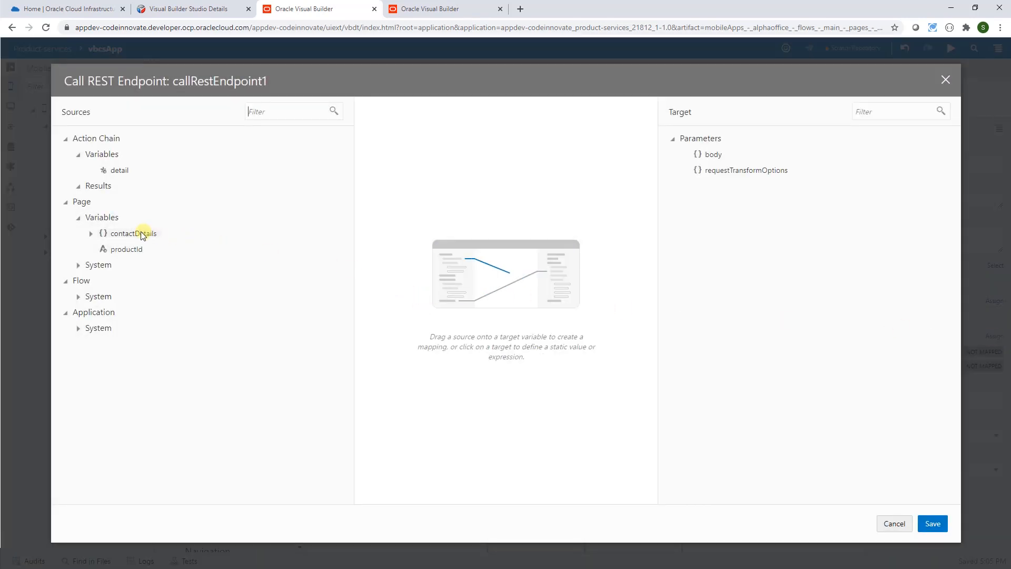
- Map contactDetails to the REST call's body, save the mapping, and run the app preview
{"action": "left_click_drag", "start_coordinate": [141, 236], "coordinate": [719, 155]}
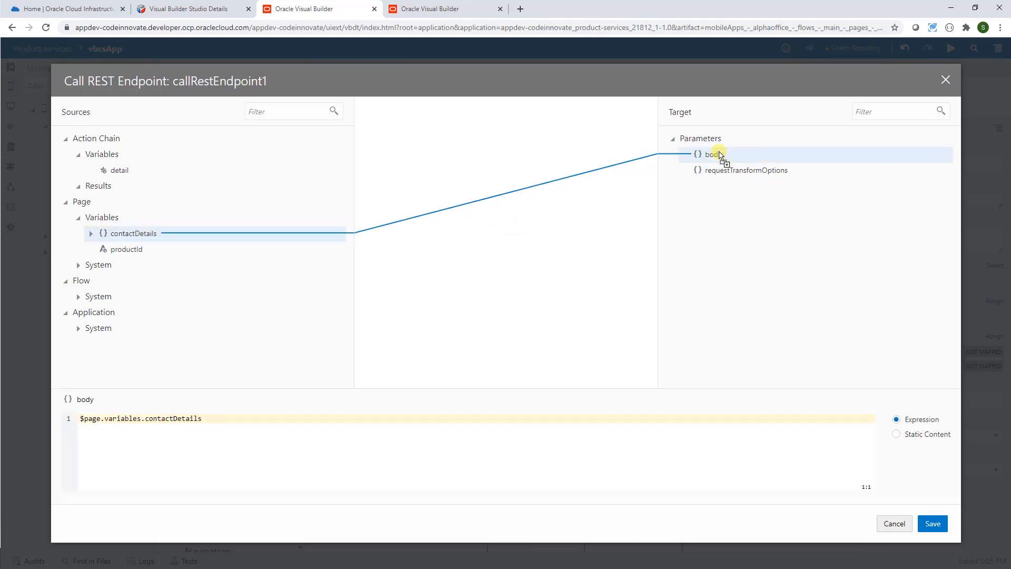
{"action": "left_click", "coordinate": [932, 523]}
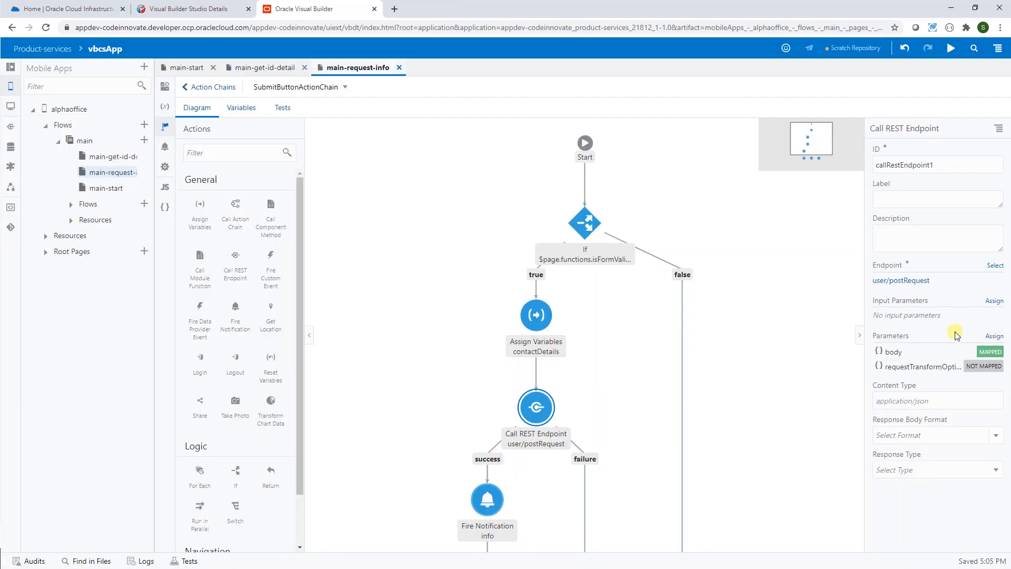
{"action": "left_click", "coordinate": [951, 49]}
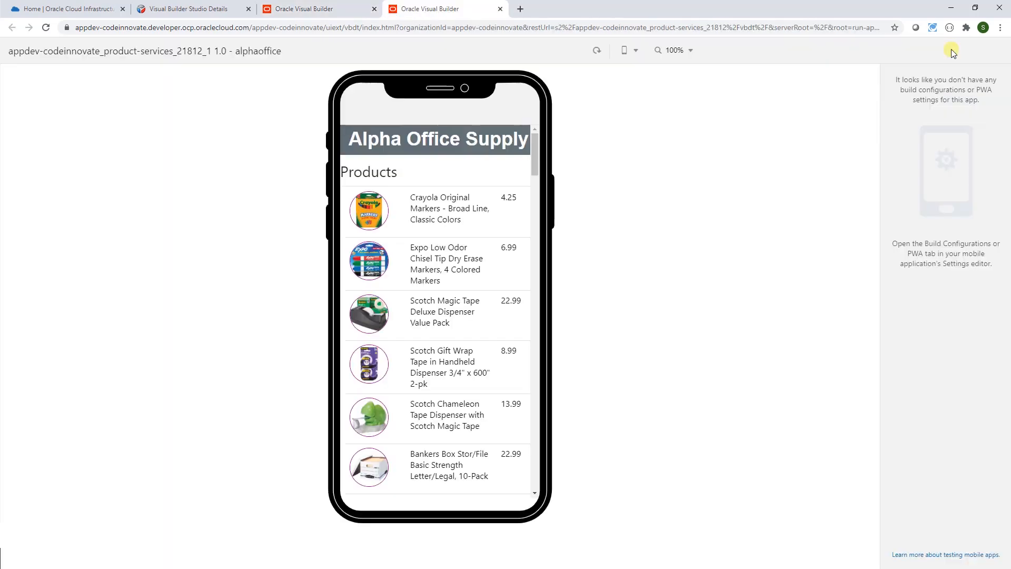
- Open the Expo markers product and its Request More Info form
{"action": "left_click", "coordinate": [371, 266]}
{"action": "left_click", "coordinate": [372, 266]}
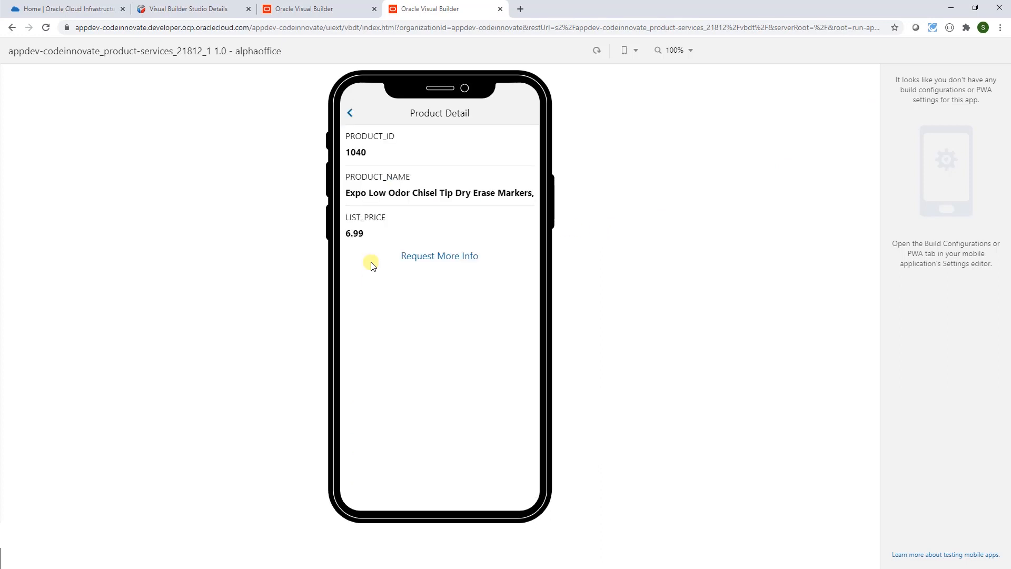
{"action": "left_click", "coordinate": [440, 258]}
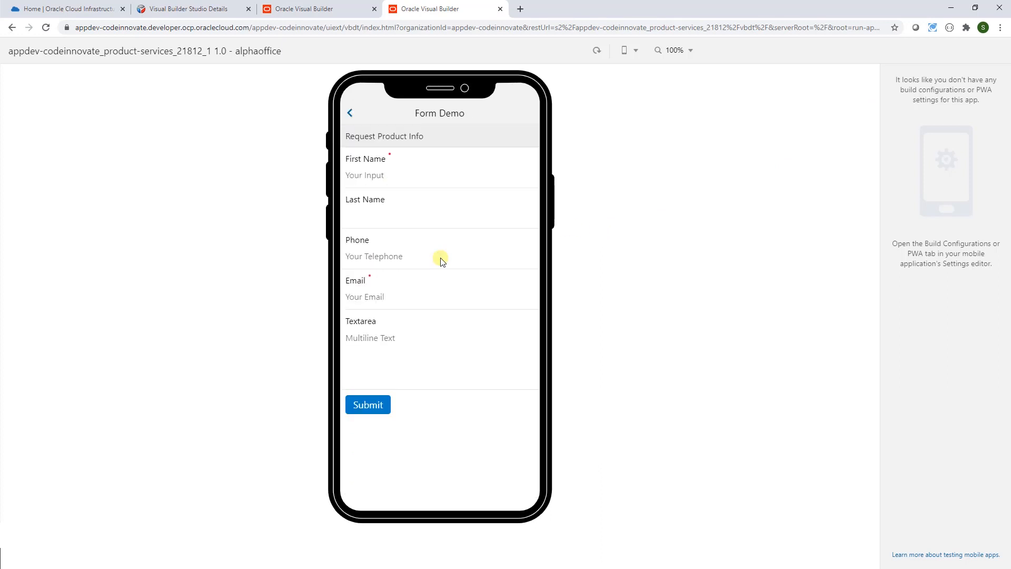
- Fill in the contact's name and phone number, submit the request, and return to the designer
{"action": "left_click", "coordinate": [365, 177]}
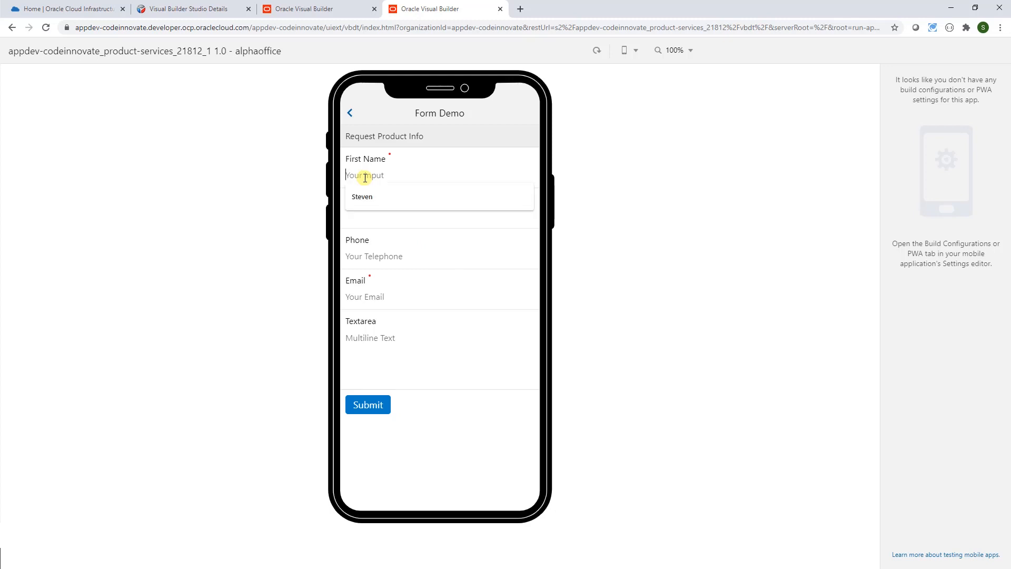
{"action": "type", "text": "J"}
{"action": "type", "text": "N"}
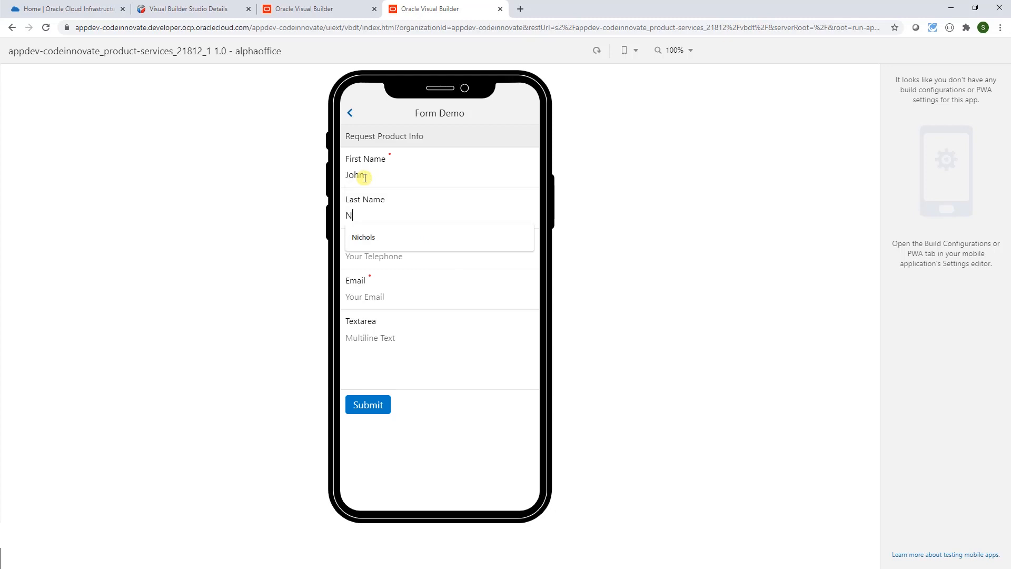
{"action": "key", "text": "BackSpace"}
{"action": "key", "text": "BackSpace"}
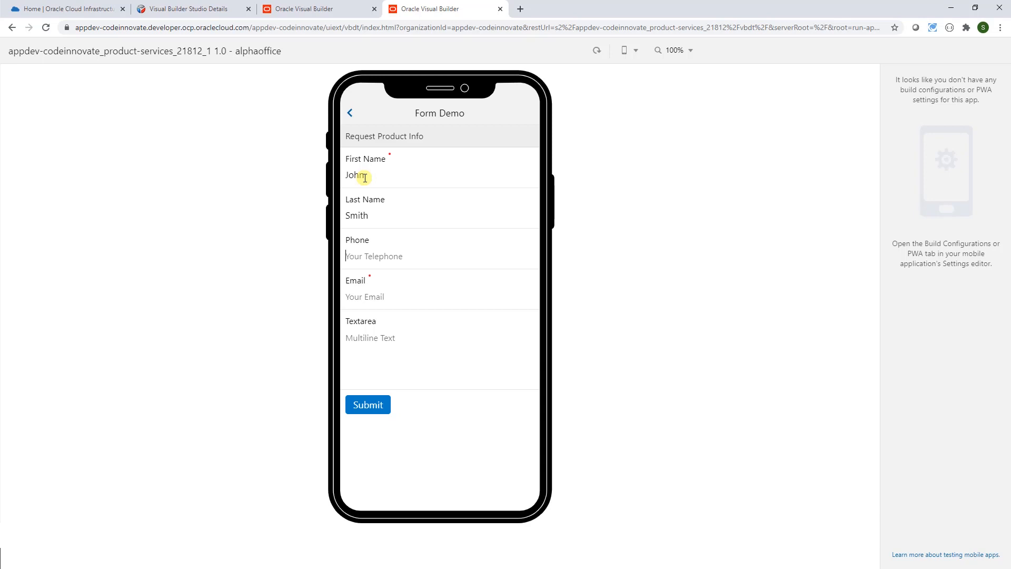
{"action": "type", "text": "555-555-5555"}
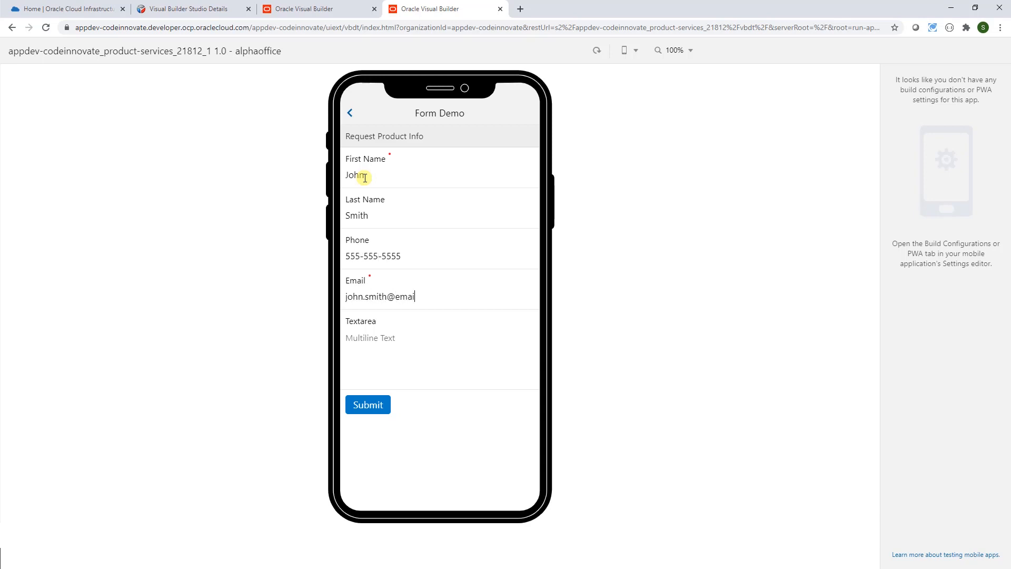
{"action": "type", "text": "He"}
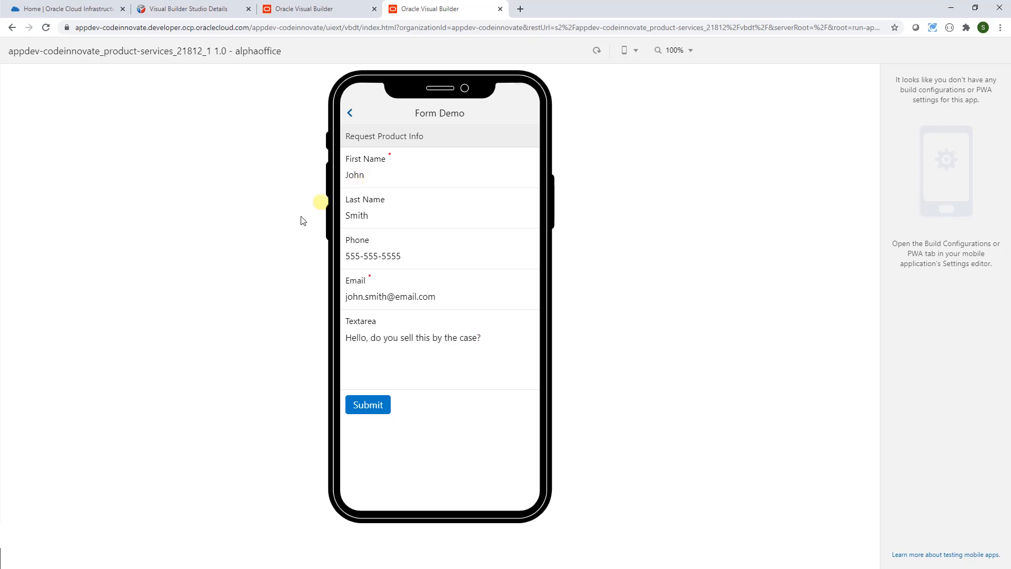
{"action": "left_click", "coordinate": [371, 408]}
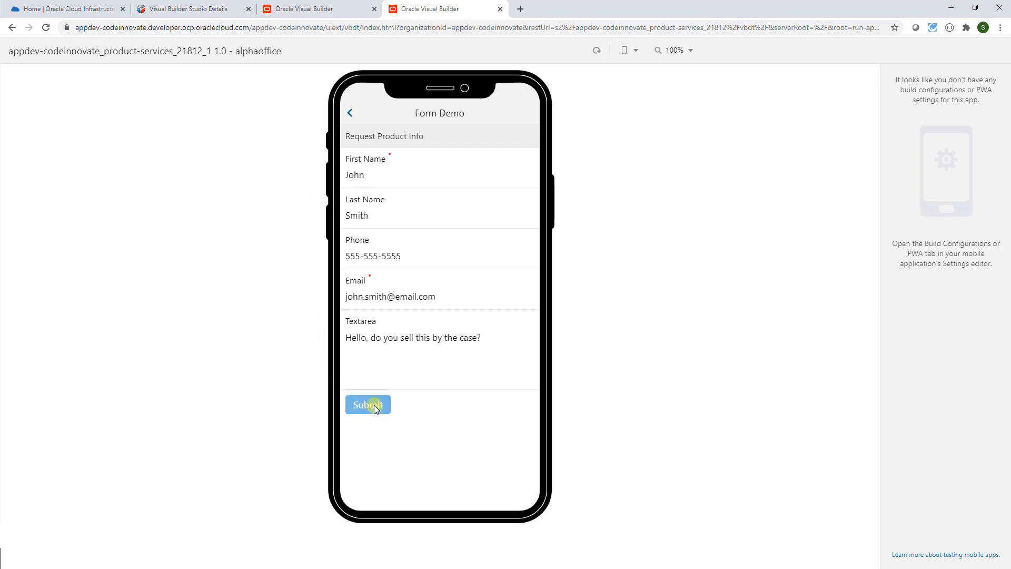
{"action": "left_click", "coordinate": [375, 407]}
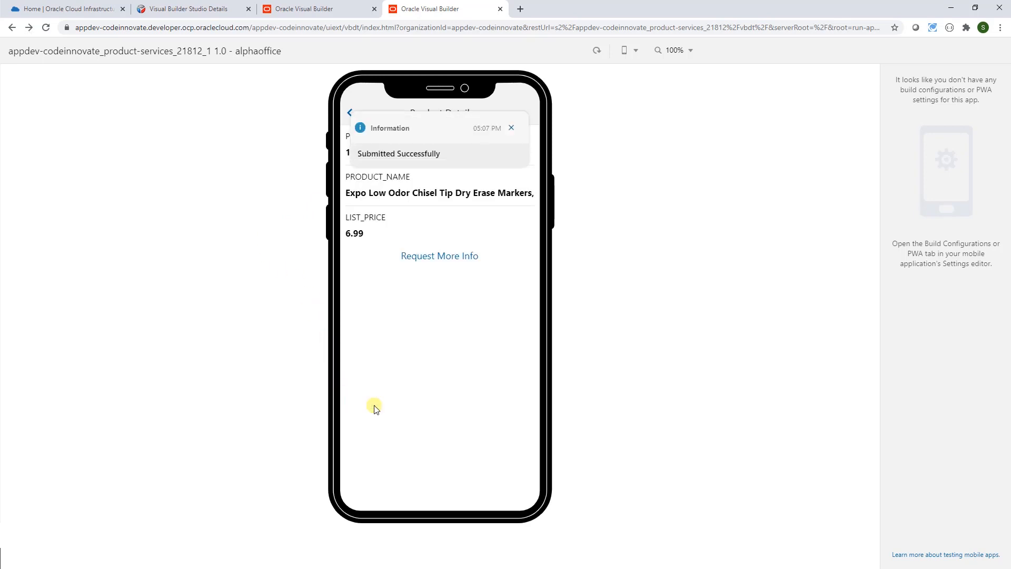
{"action": "left_click", "coordinate": [274, 9]}
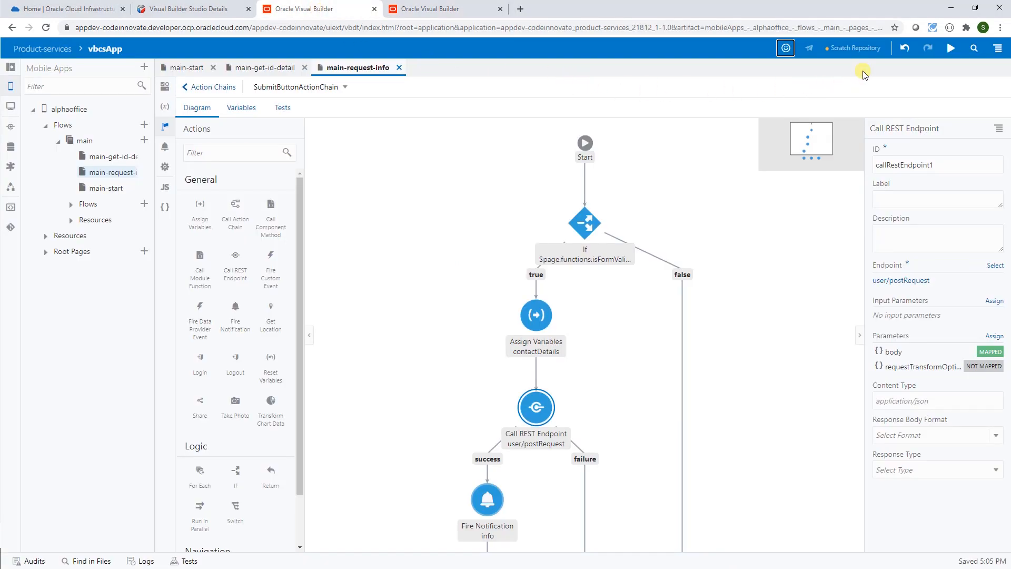
- Push the scratch repository to a new mobileApp Git repository with commit message 'initial commit'
{"action": "left_click", "coordinate": [881, 49]}
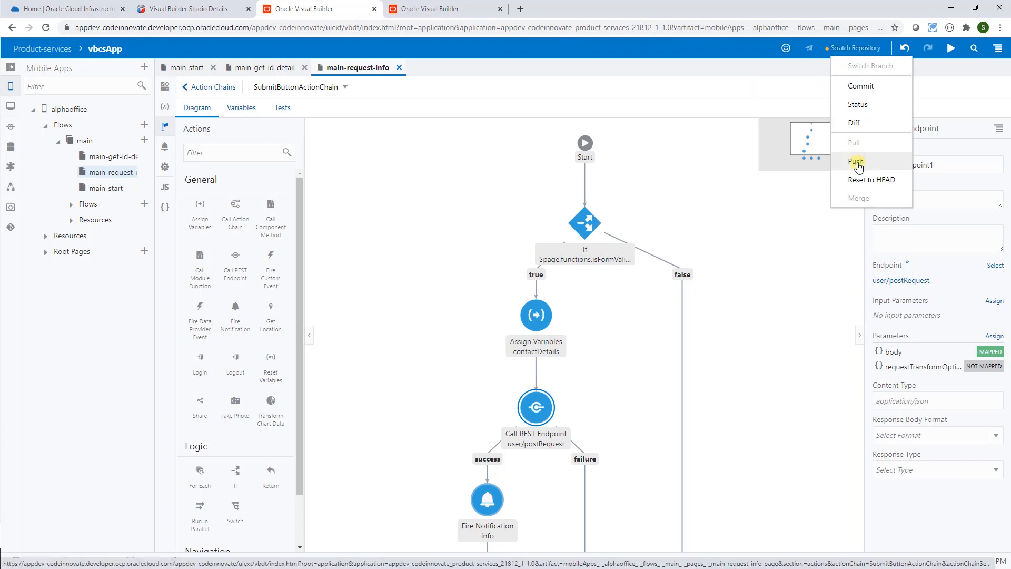
{"action": "left_click", "coordinate": [858, 167]}
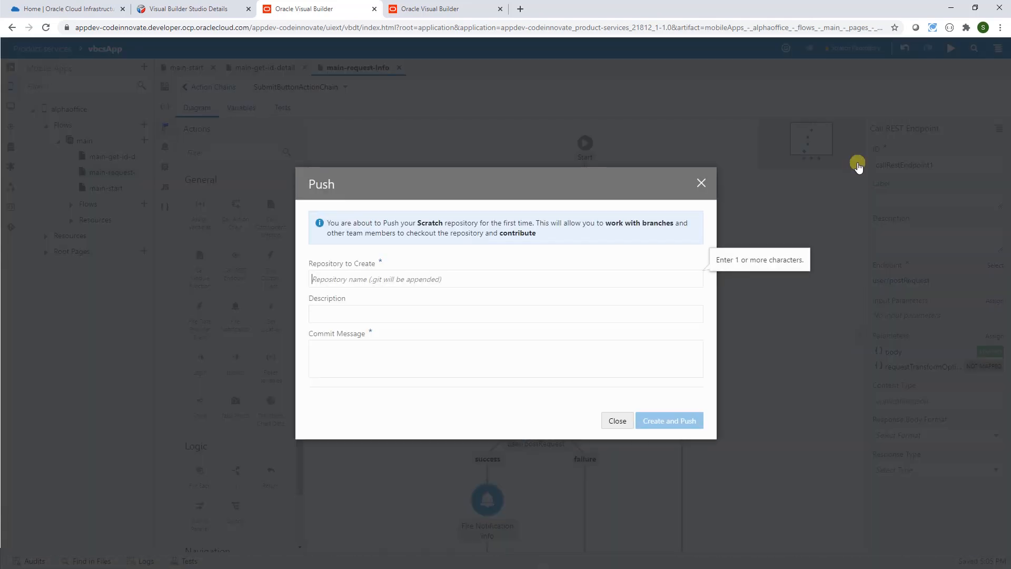
{"action": "type", "text": "mobileApp"}
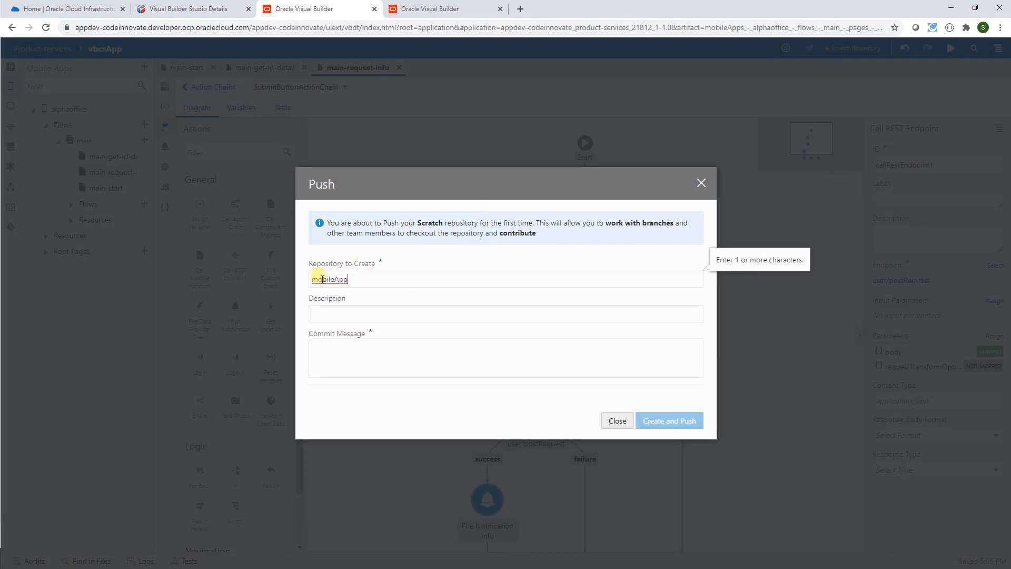
{"action": "left_click", "coordinate": [349, 355]}
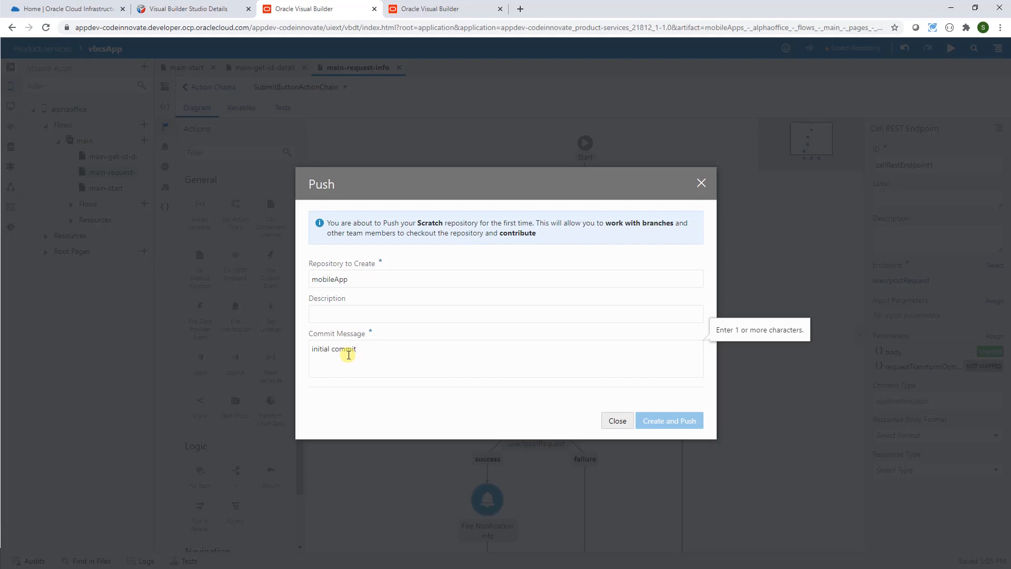
{"action": "key", "text": "shift+Tab"}
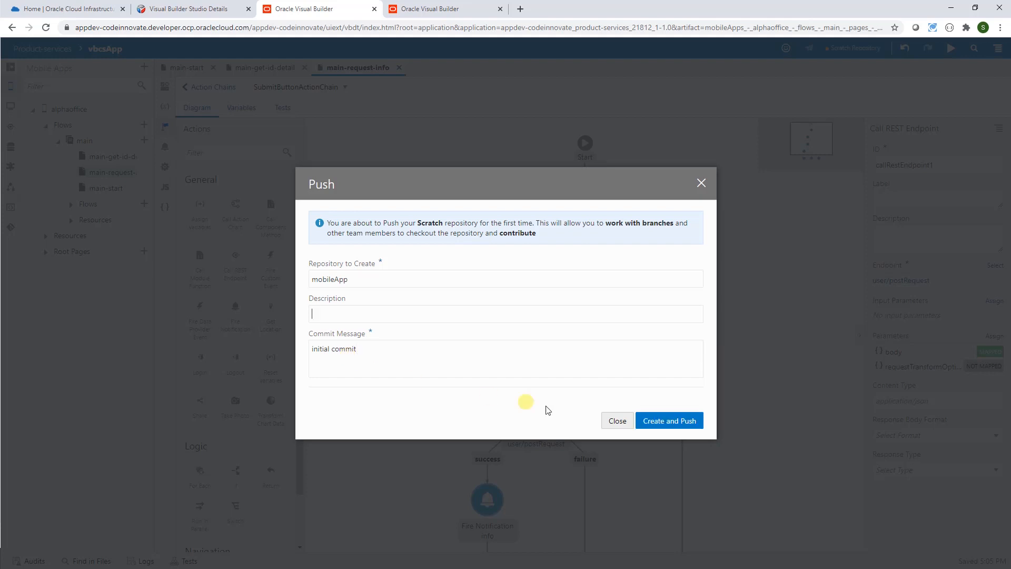
{"action": "left_click", "coordinate": [667, 421]}
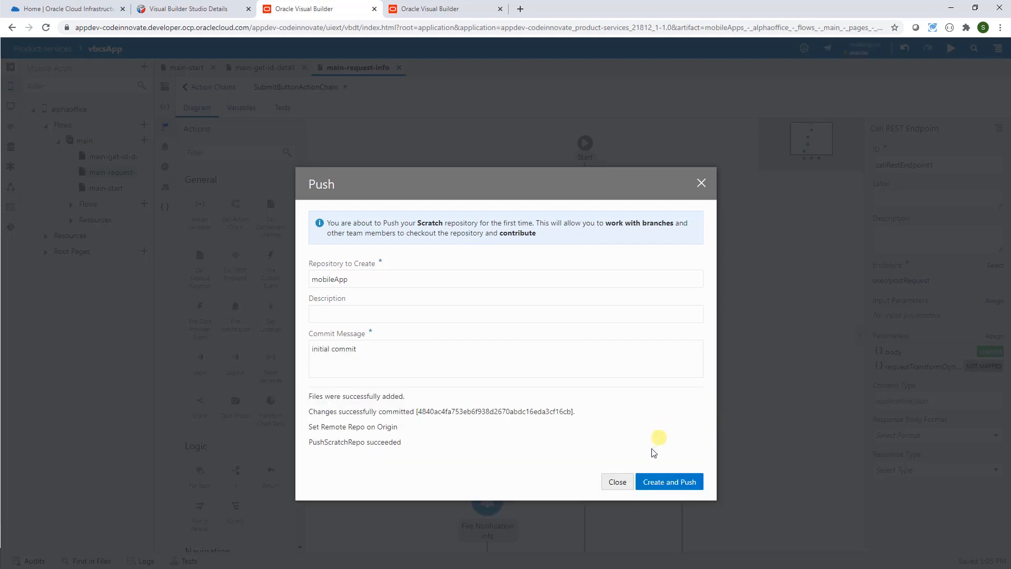
{"action": "left_click", "coordinate": [617, 481]}
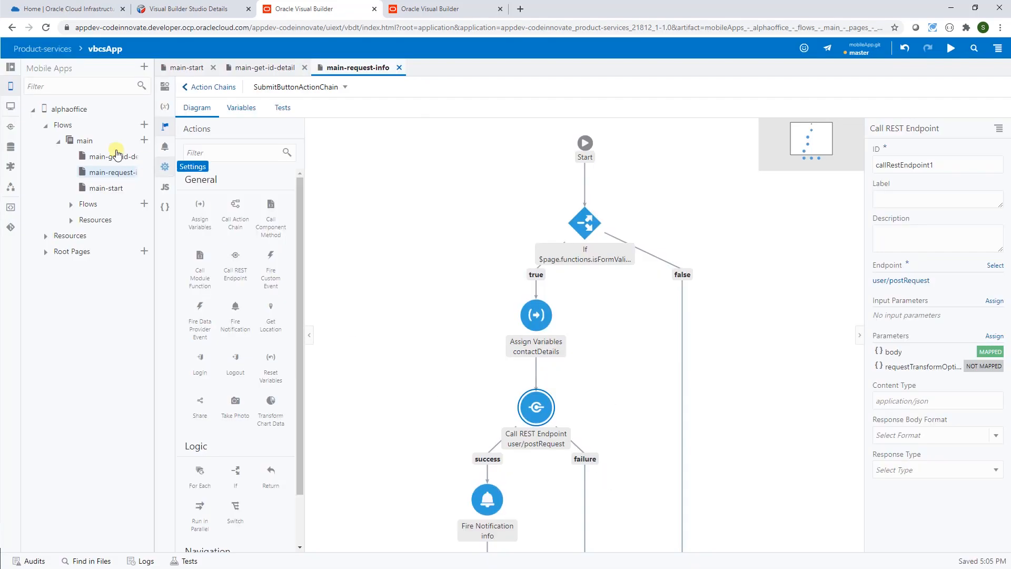
- From Project Home, open the Git page and switch to the mobileApp.git repository
{"action": "left_click", "coordinate": [10, 67]}
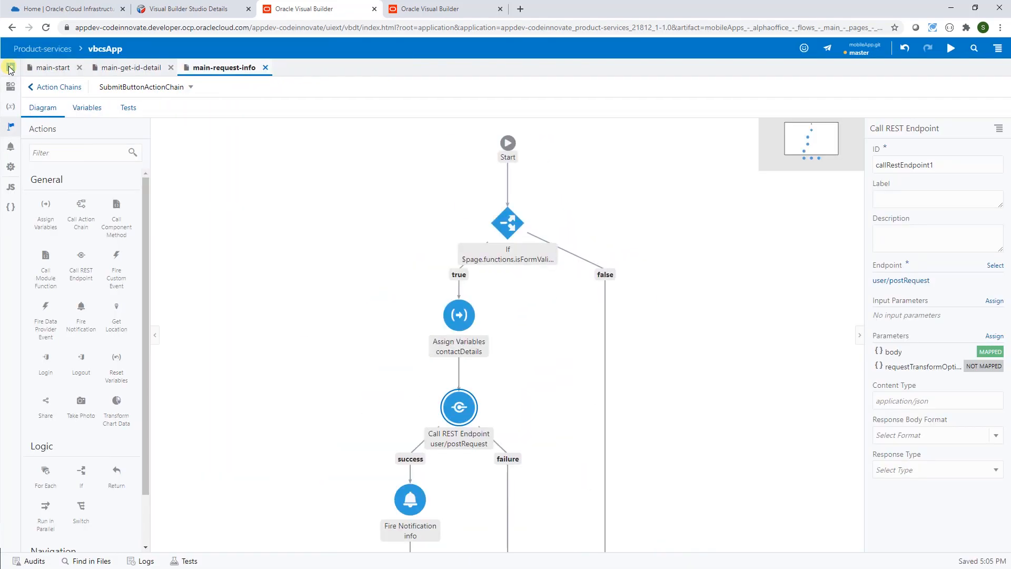
{"action": "left_click", "coordinate": [42, 49]}
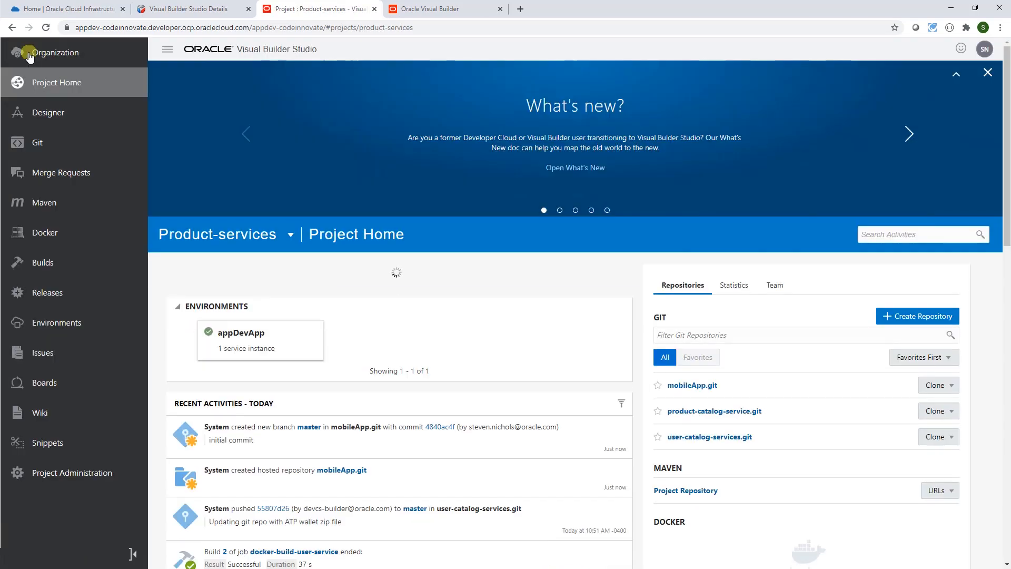
{"action": "left_click", "coordinate": [39, 146]}
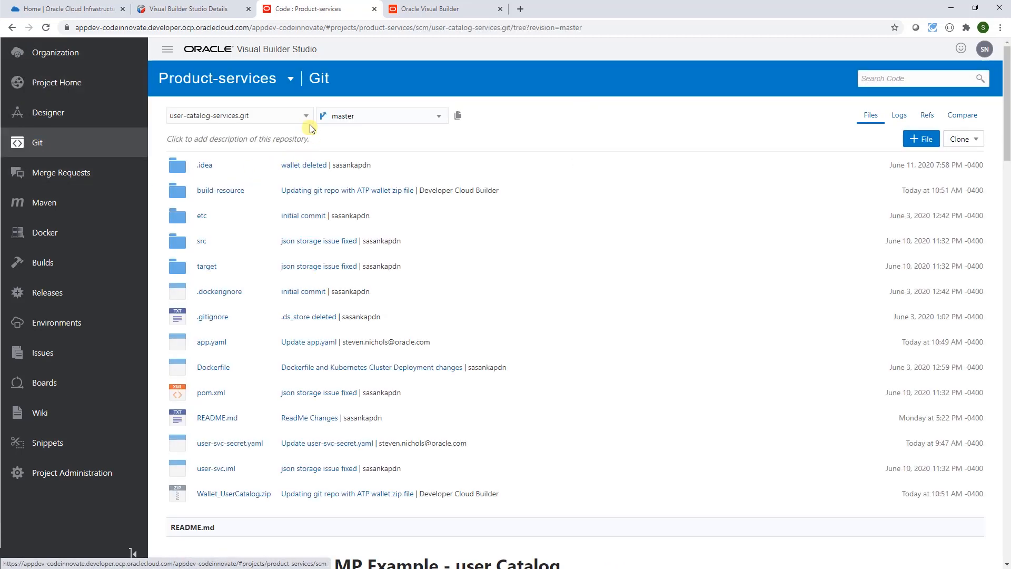
{"action": "left_click", "coordinate": [306, 117]}
{"action": "left_click", "coordinate": [259, 137]}
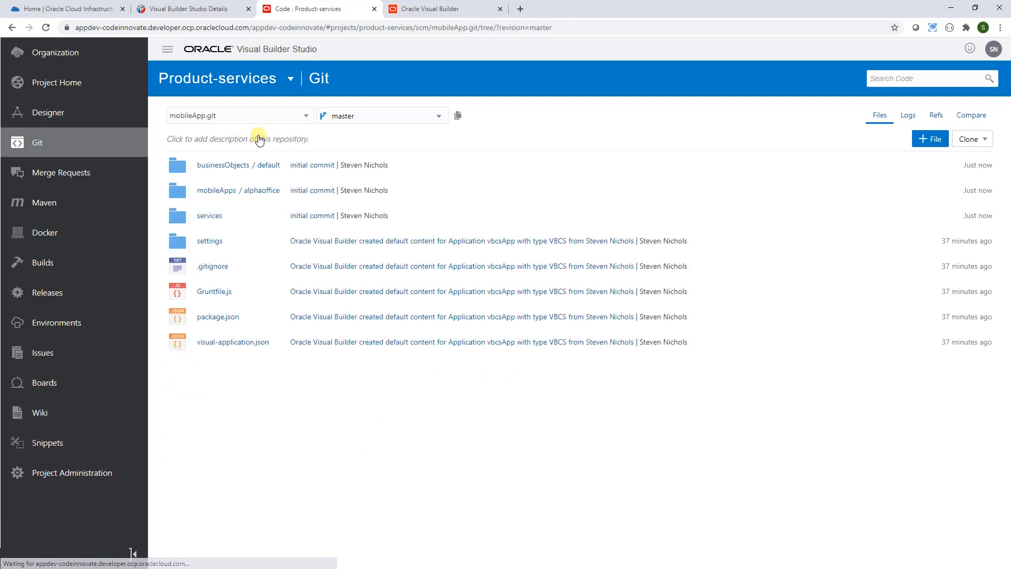